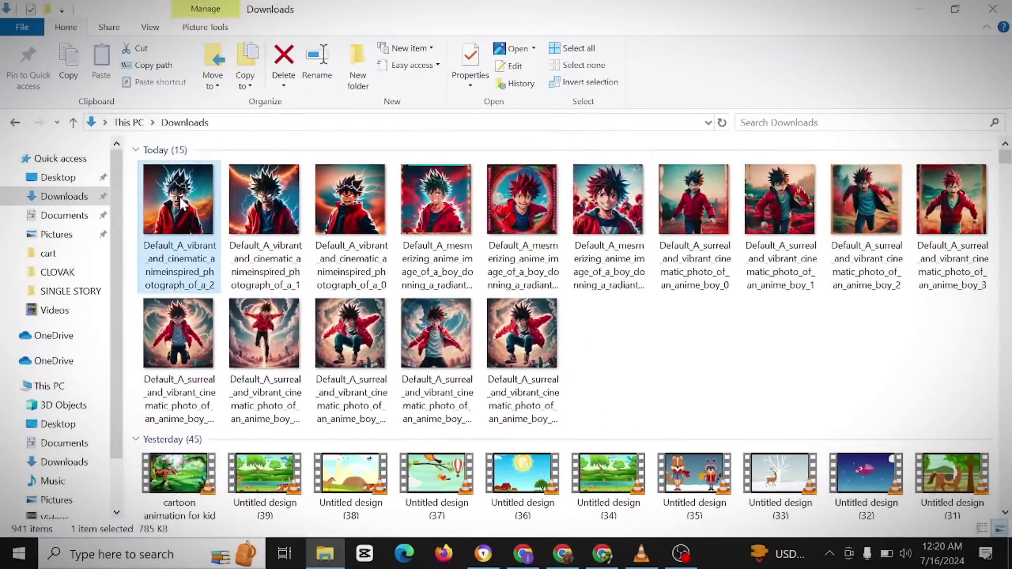
double_click(181, 202)
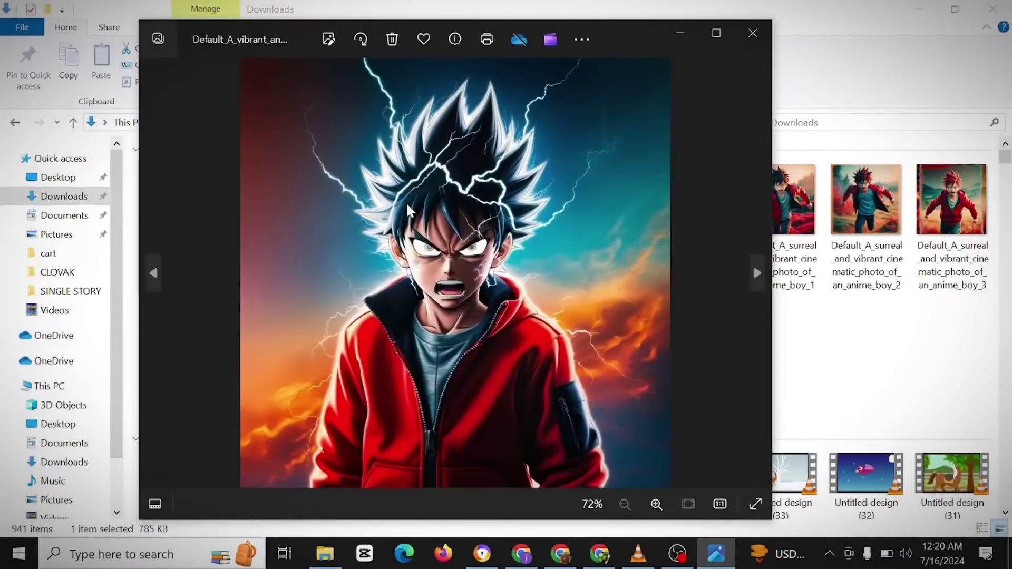
key(Right)
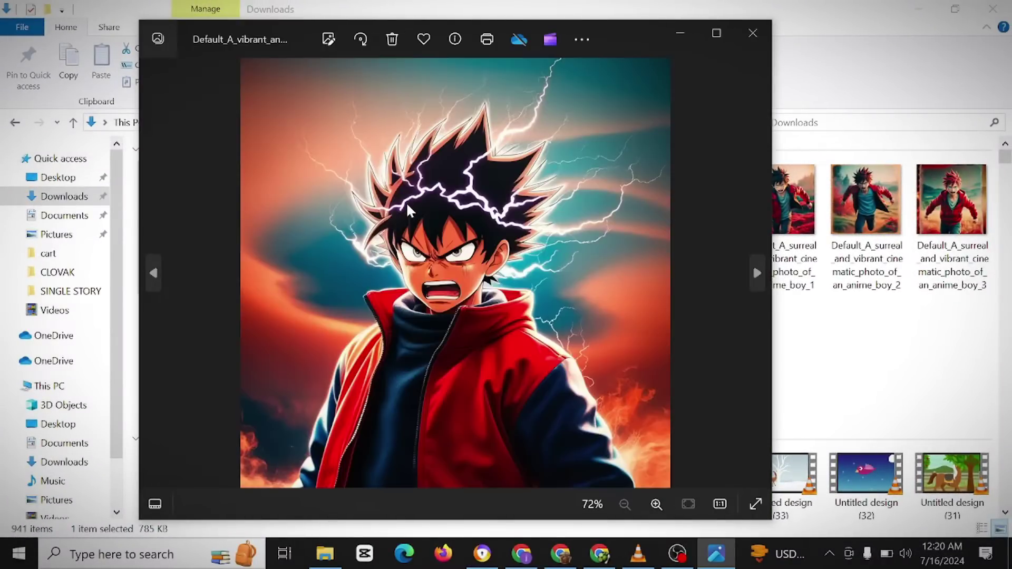
key(Right)
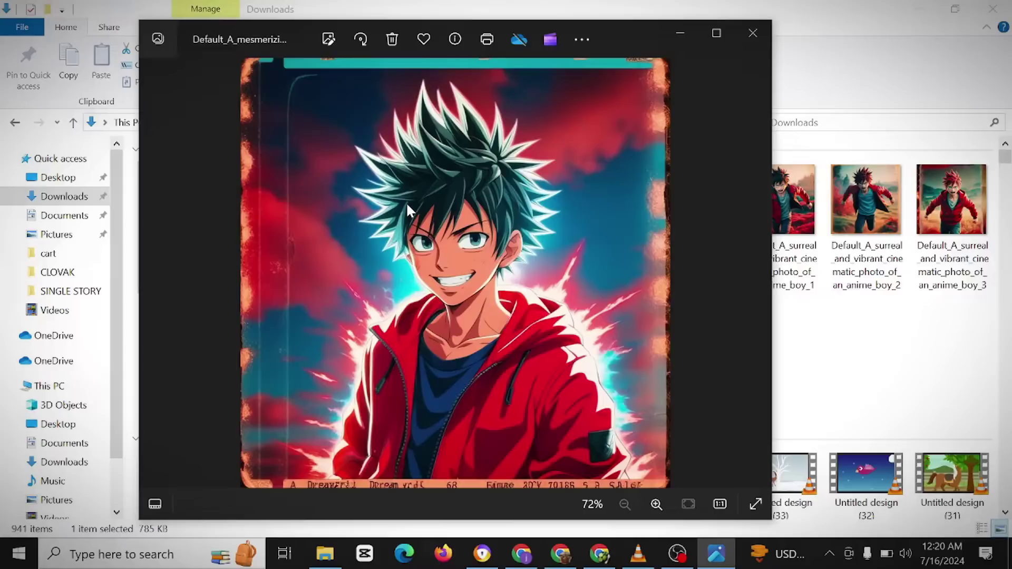
key(Right)
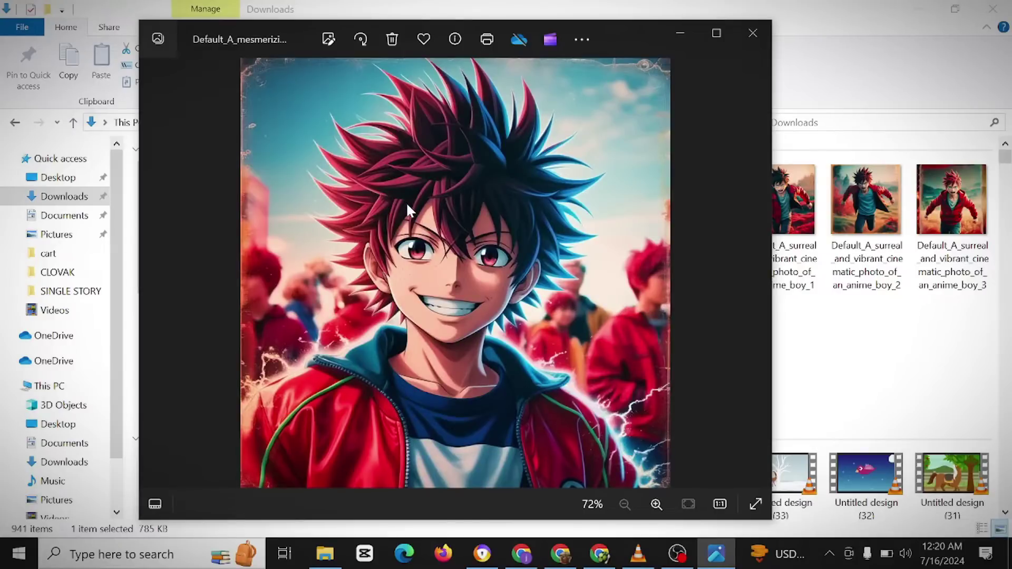
key(Right)
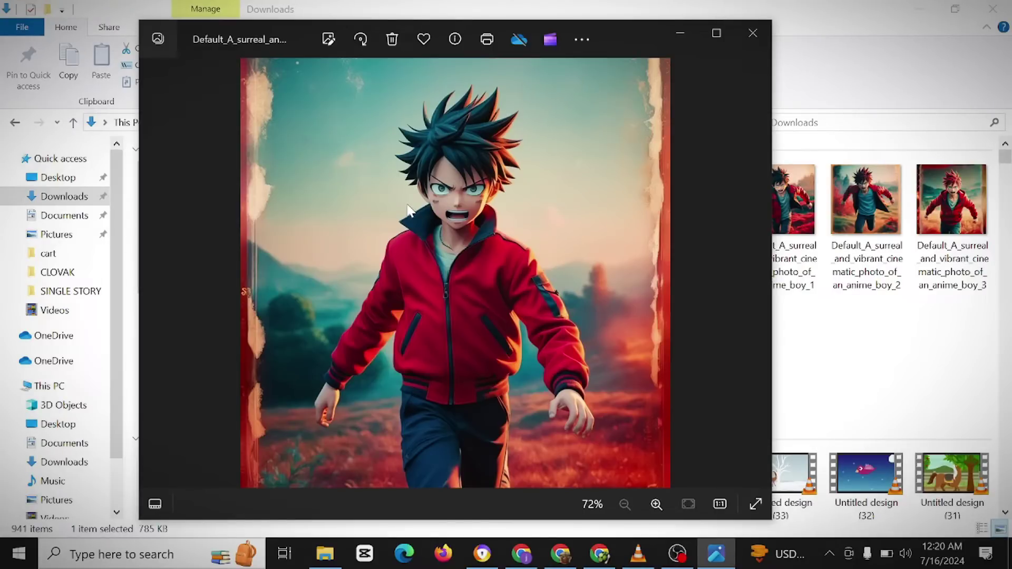
key(Right)
key(Right)
key(Right)
key(Right)
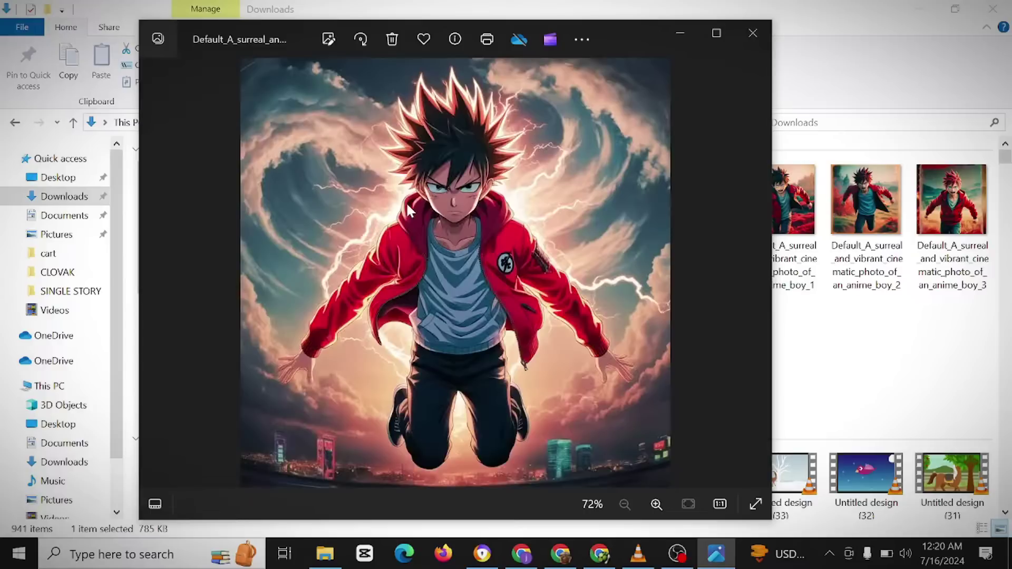
key(Right)
key(Right)
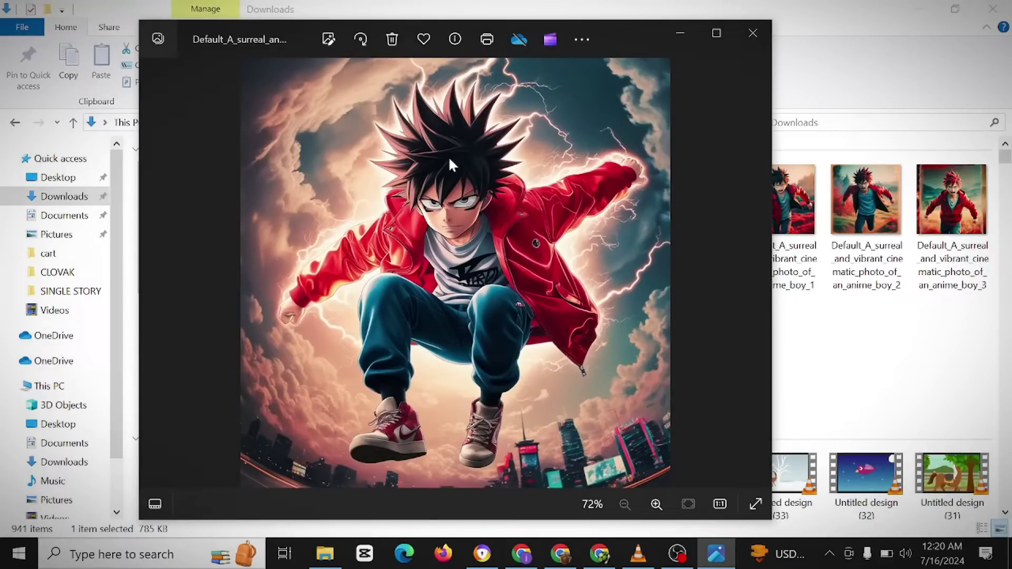
click(752, 32)
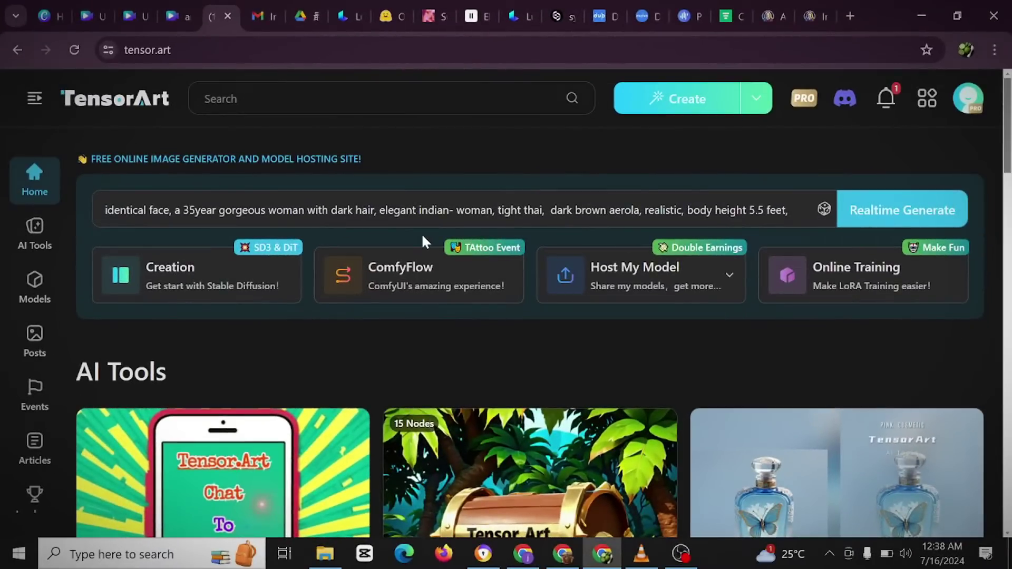
Start a new online training and upload the fifteen anime-boy images from Downloads as its dataset
mouse_move(566, 266)
click(922, 277)
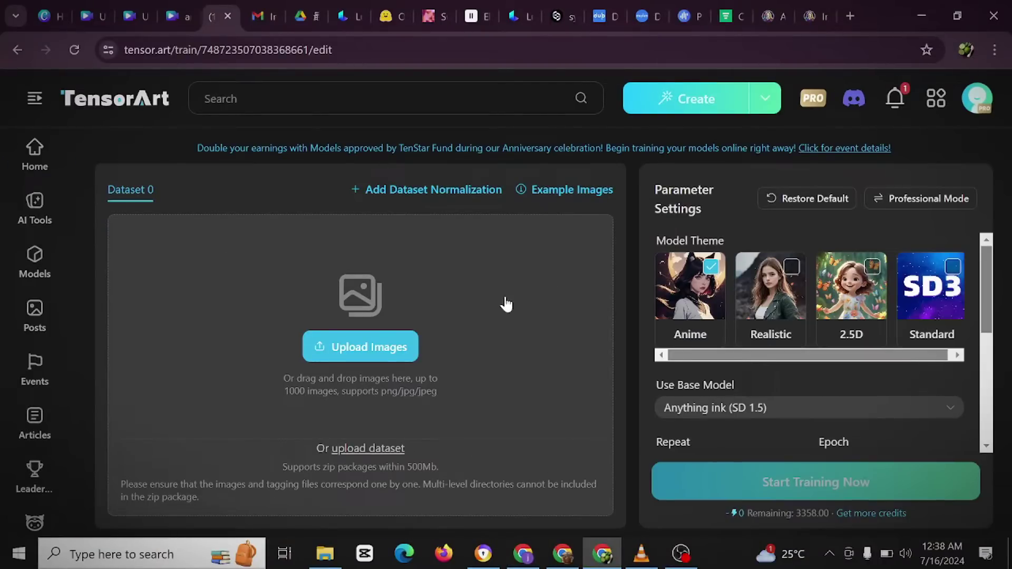
click(365, 350)
drag(147, 153, 813, 323)
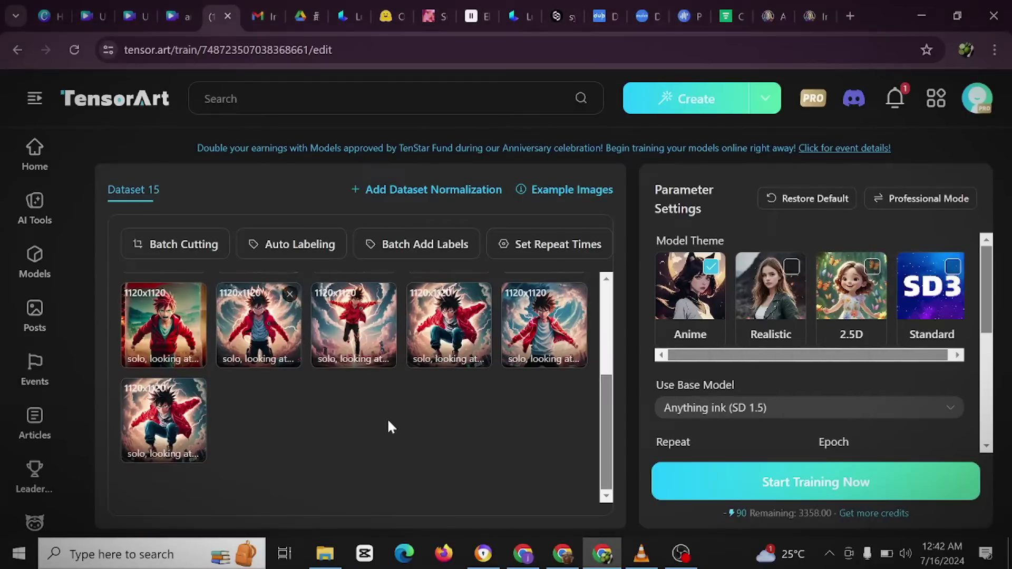
Pick the Standard (SD3) model theme and confirm SD 3 in the Use Base Model list
scroll(390, 426, up, 4)
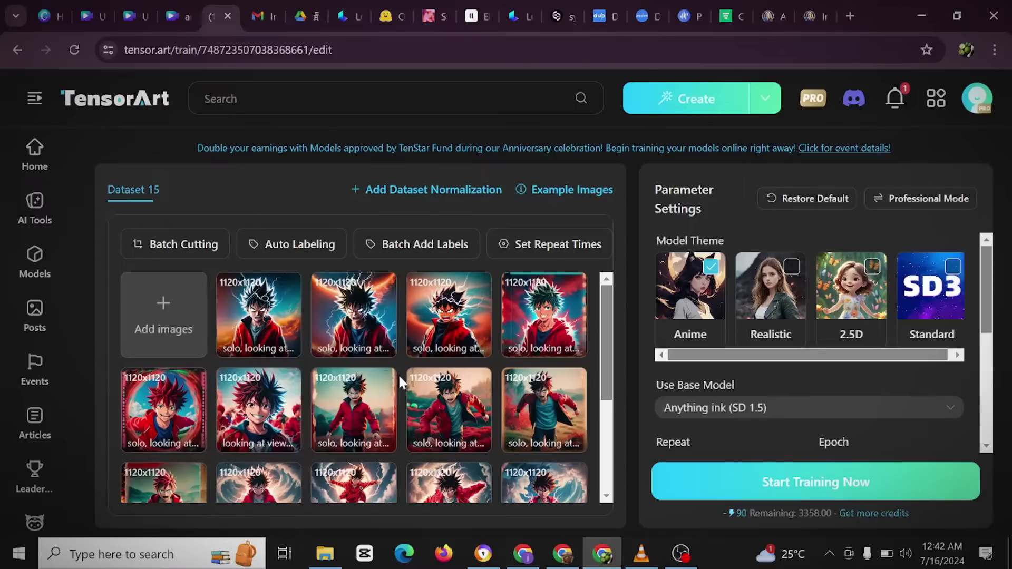
click(953, 268)
scroll(751, 379, down, 3)
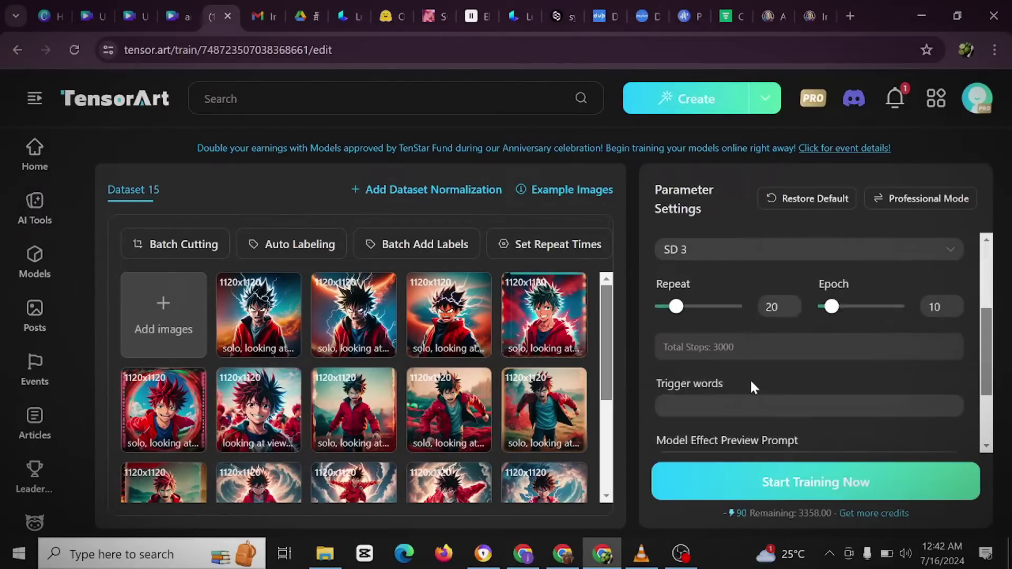
scroll(774, 359, up, 2)
click(730, 330)
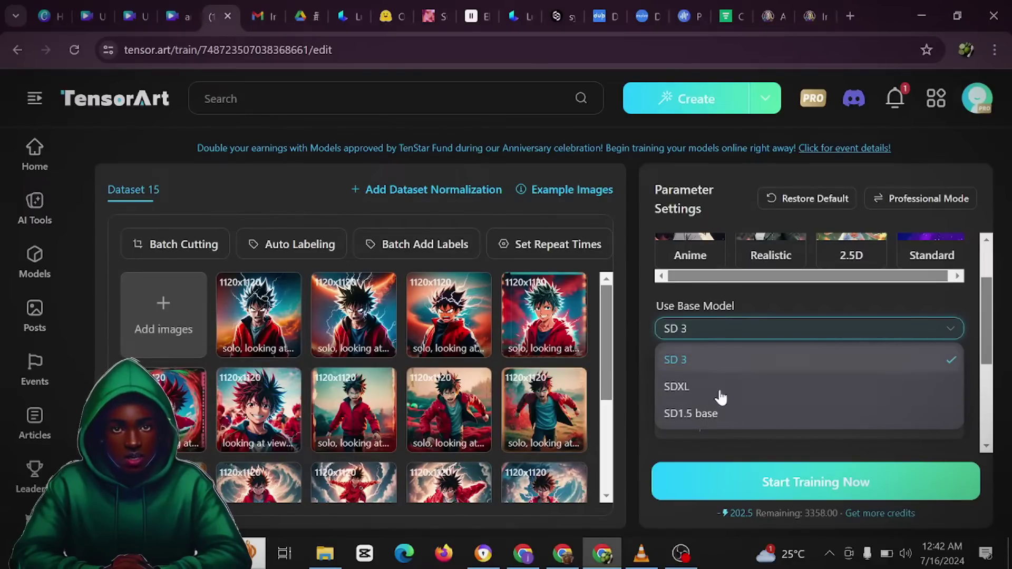
click(644, 306)
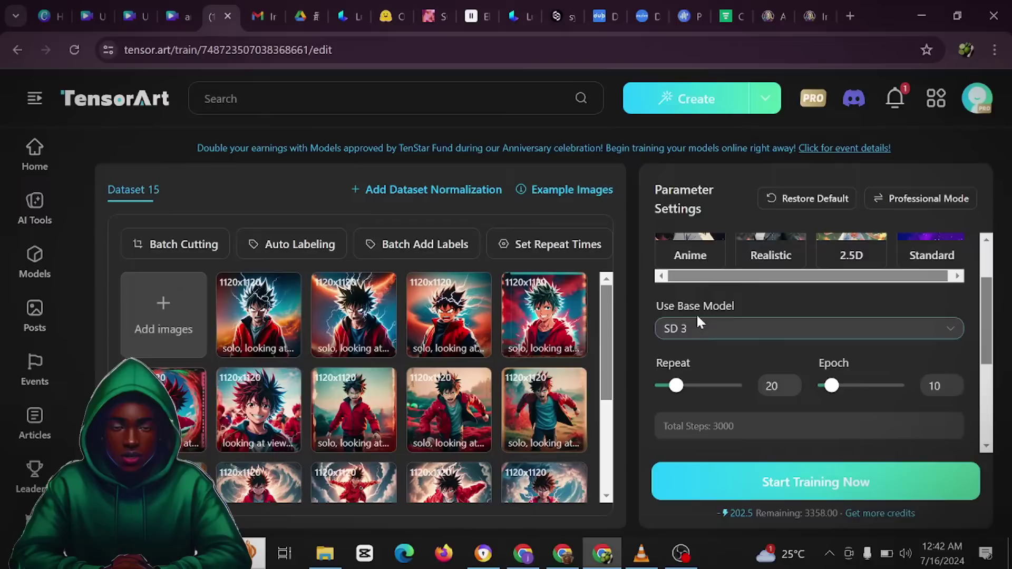
scroll(727, 340, down, 2)
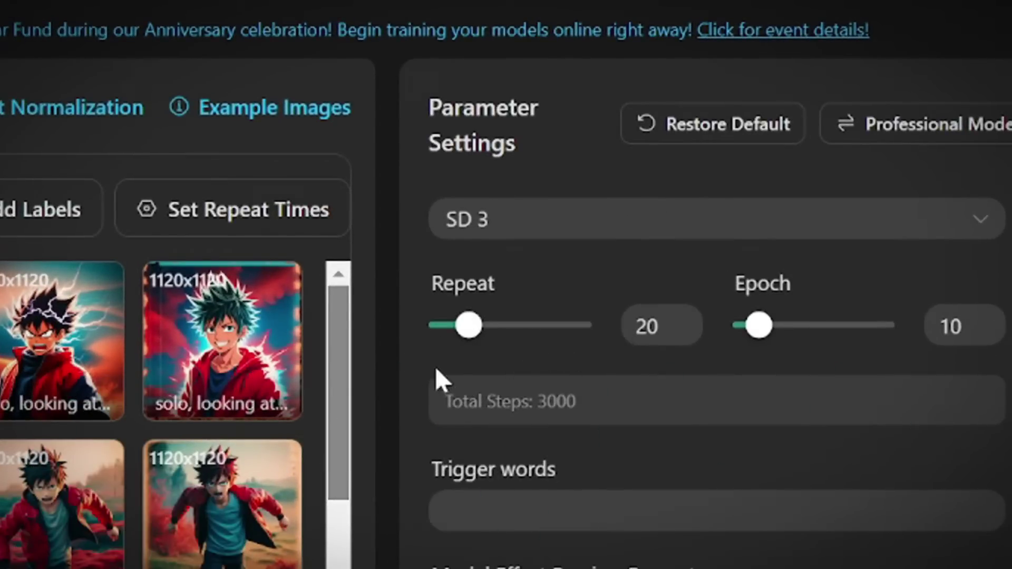
Lower the Repeat count from 20 to 19, bringing total steps to 2850
mouse_move(771, 330)
scroll(833, 330, up, 3)
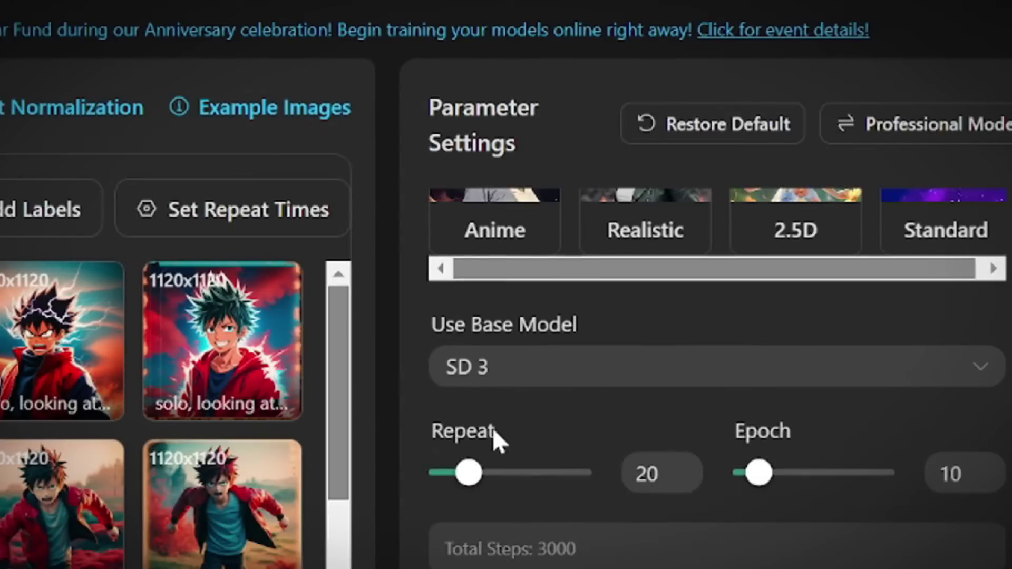
drag(468, 472, 474, 479)
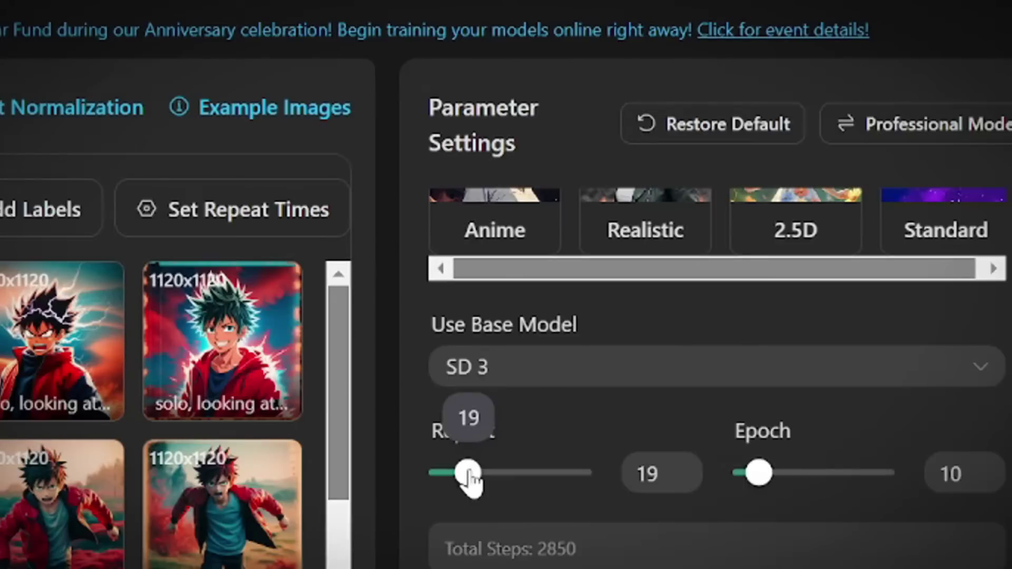
scroll(641, 438, down, 5)
Leave the trigger words empty and go to the Model Effect Preview Prompt, which reads '1girl'
click(640, 369)
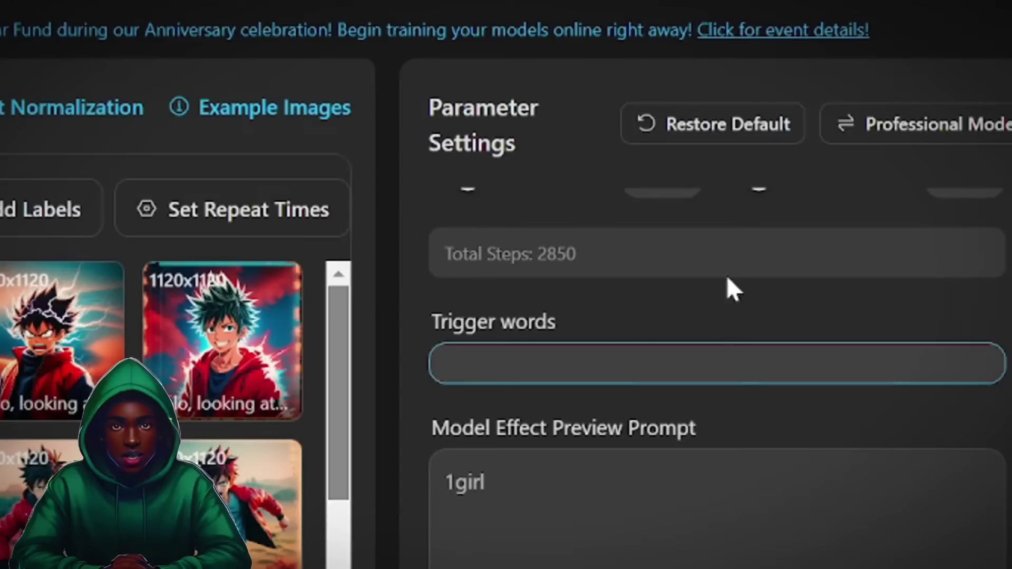
click(690, 339)
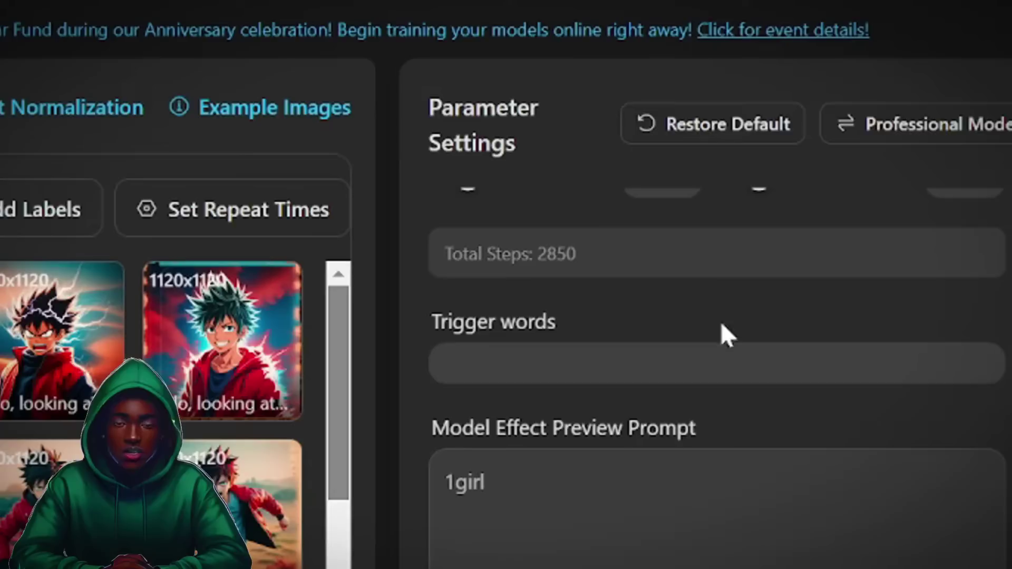
scroll(564, 338, down, 1)
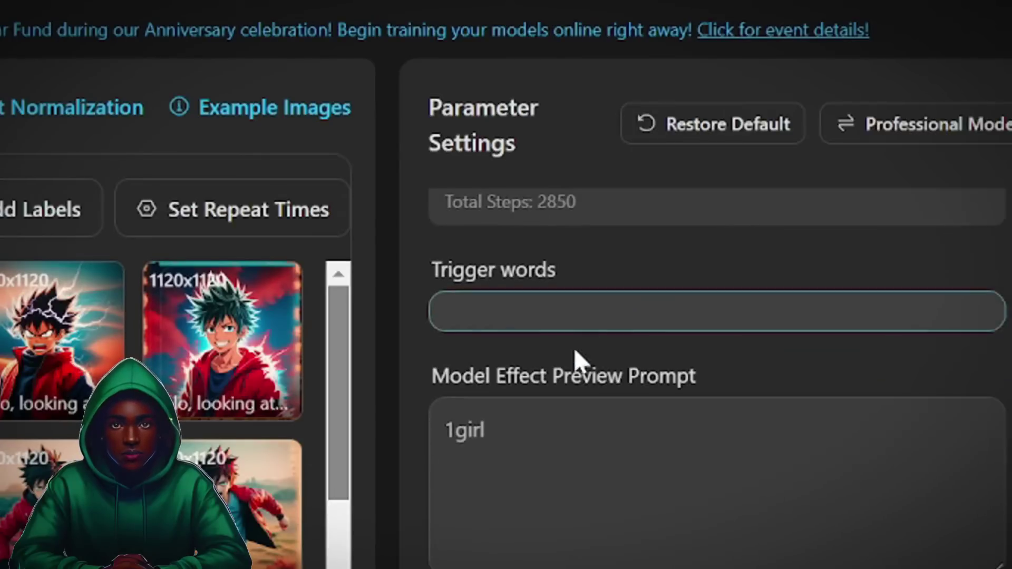
click(575, 416)
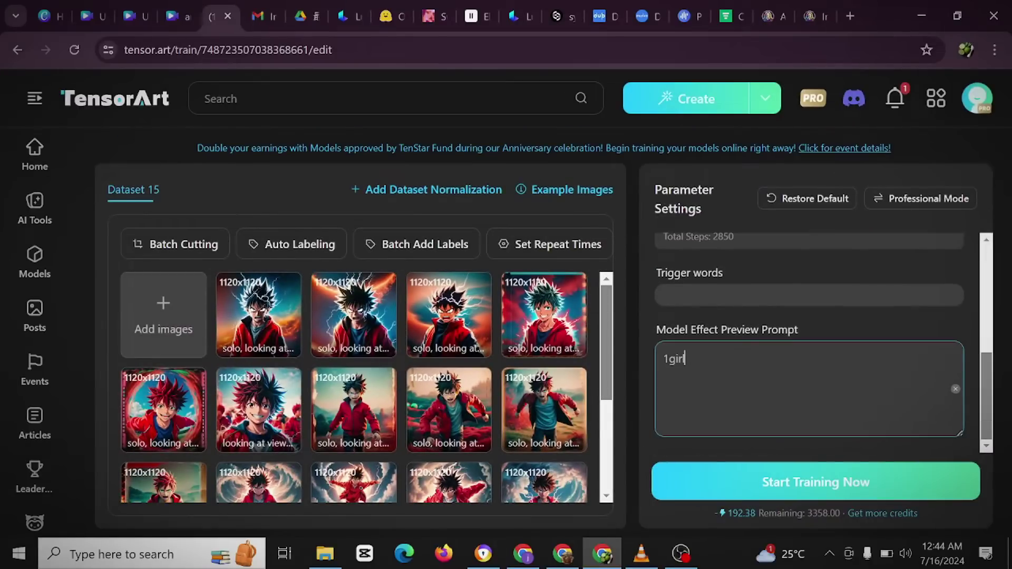
scroll(742, 357, up, 5)
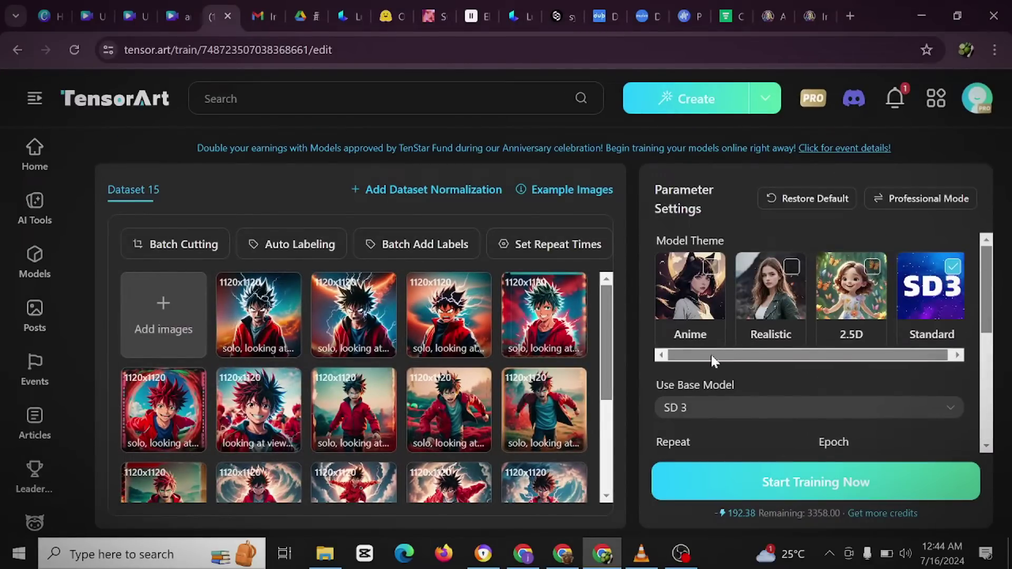
scroll(432, 332, down, 3)
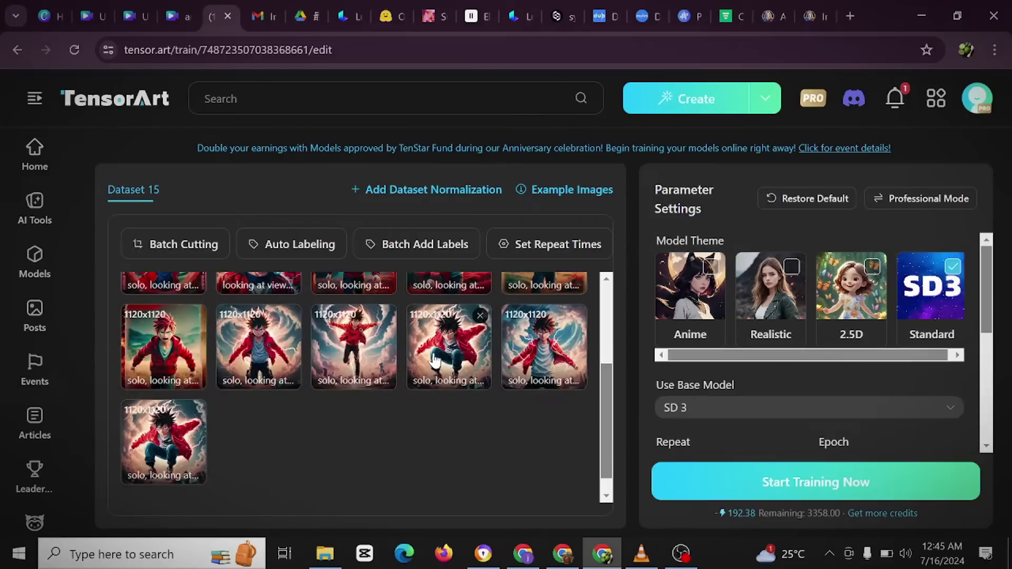
scroll(376, 343, up, 3)
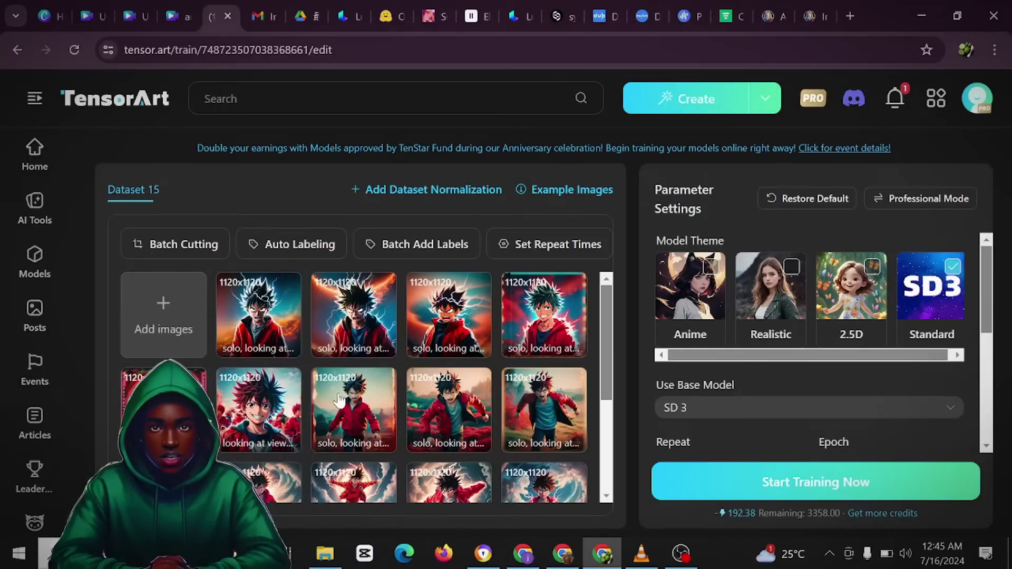
Close the batch cropping, auto-tagging and batch label options without applying any changes
click(186, 255)
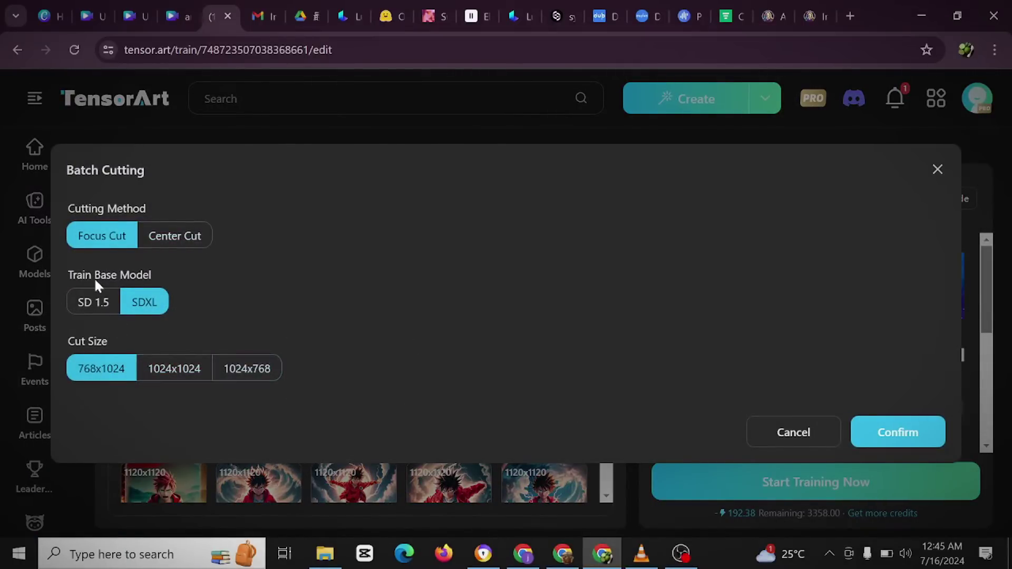
key(Escape)
click(289, 257)
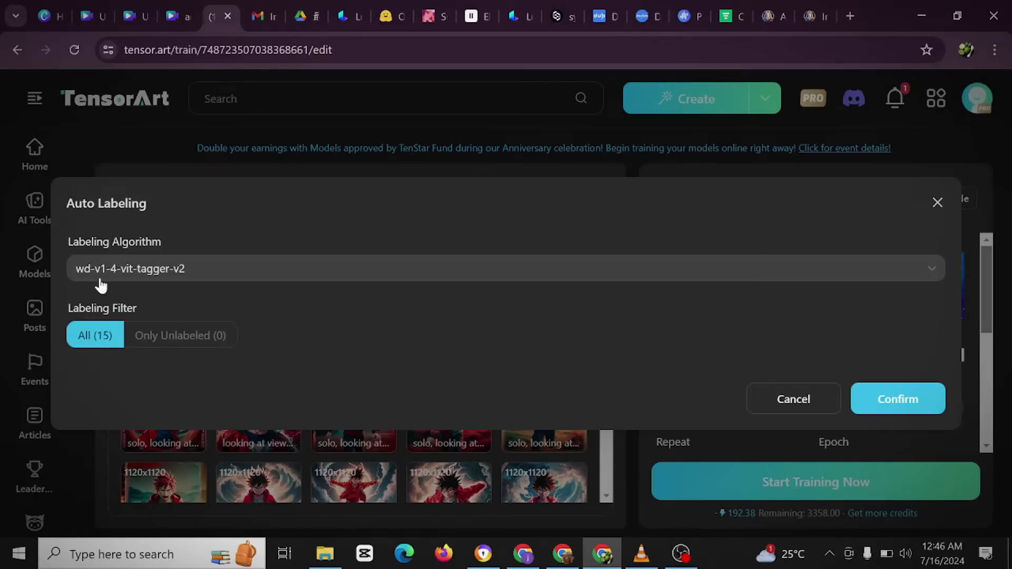
click(785, 404)
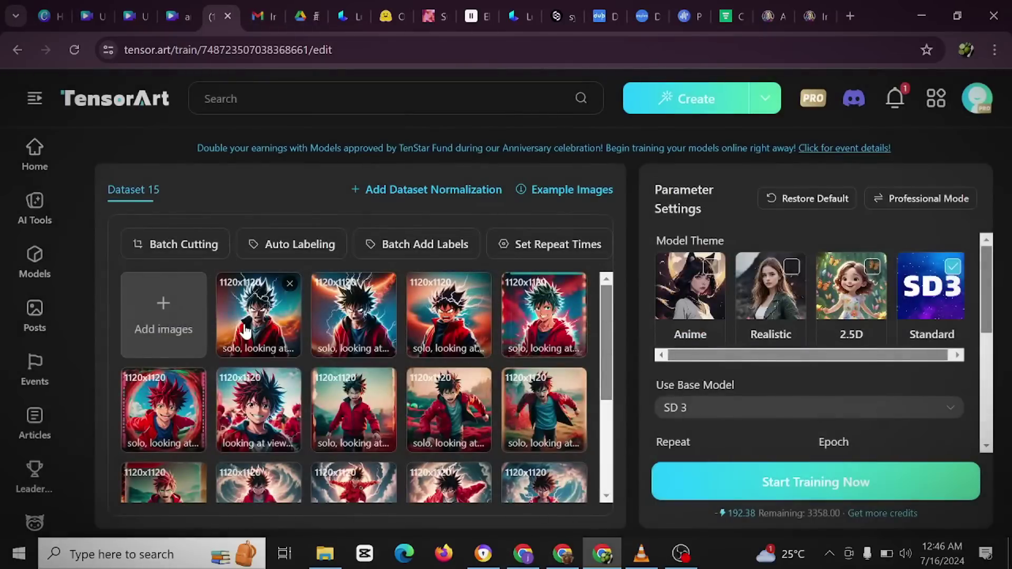
click(423, 246)
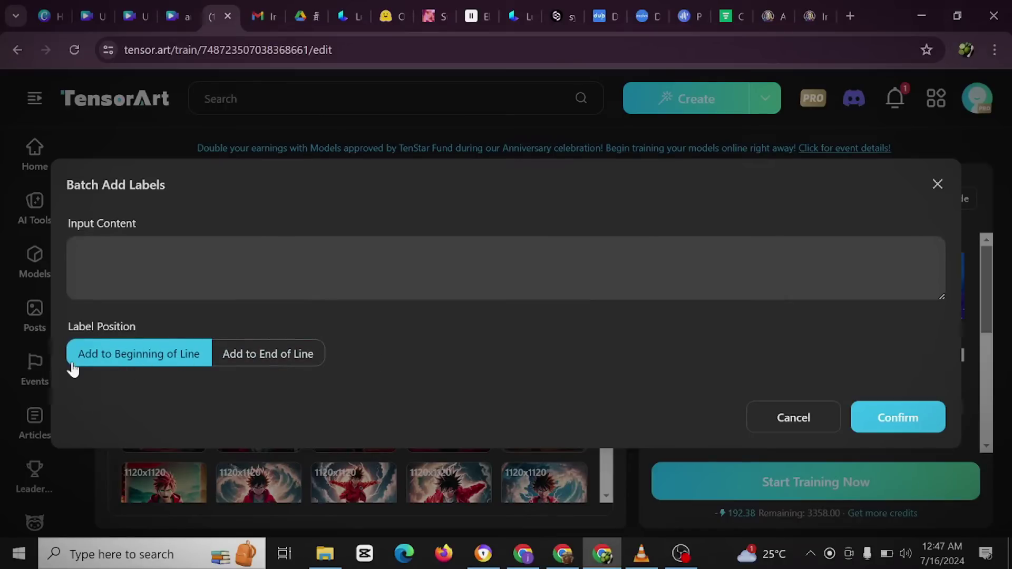
click(792, 419)
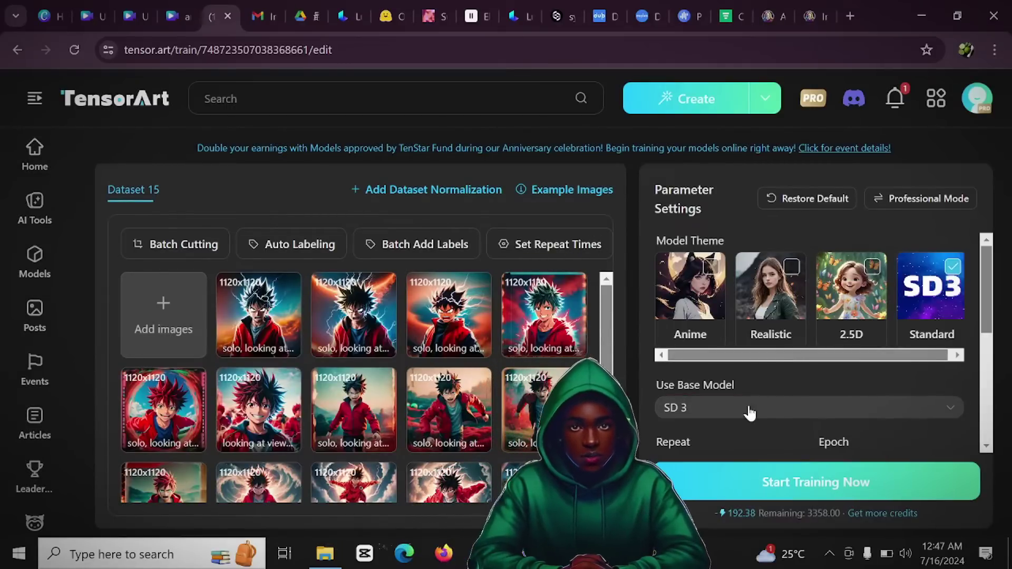
Set Repeat to 21 with Epoch 10, for 3150 total training steps
scroll(748, 386, down, 3)
scroll(745, 386, up, 2)
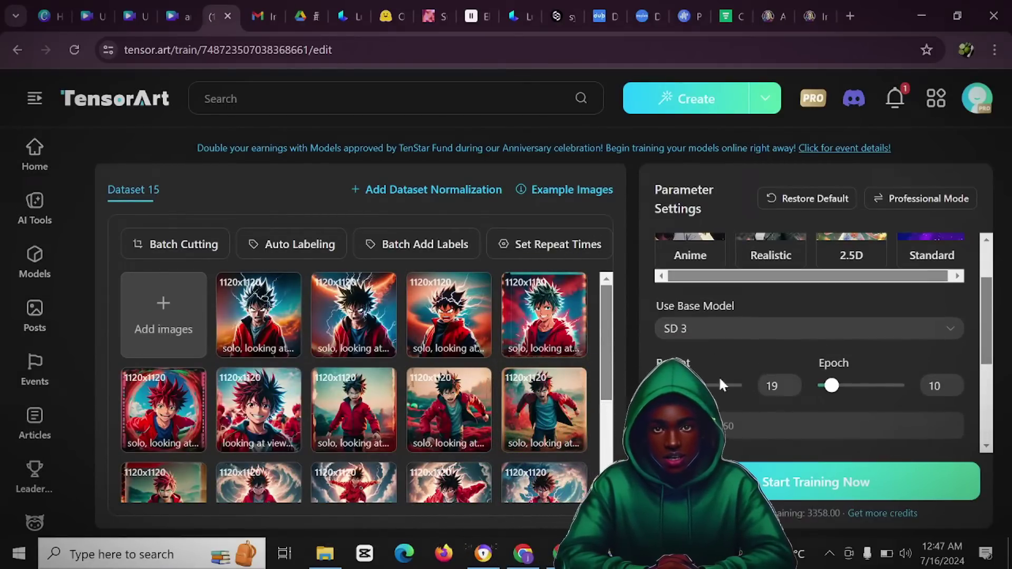
drag(676, 385, 678, 387)
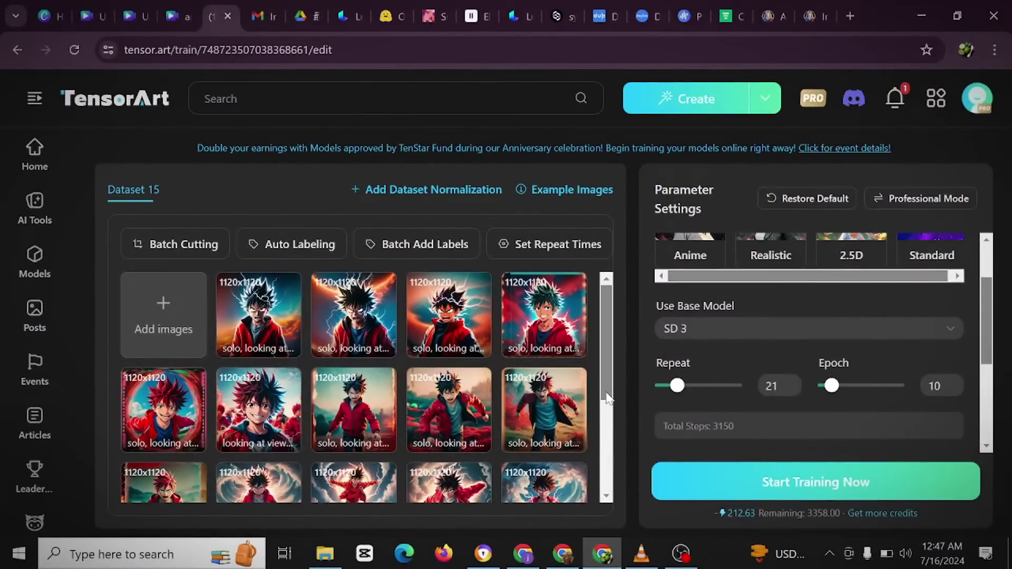
scroll(556, 413, down, 2)
scroll(654, 369, up, 2)
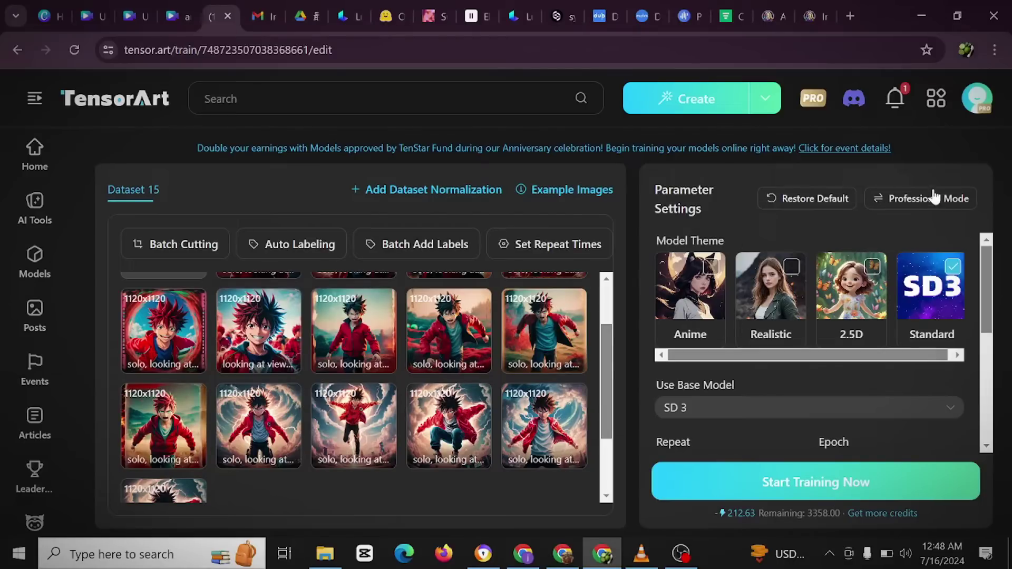
Switch to Professional Mode and review the parameters down to the '1girl' preview prompt
click(907, 203)
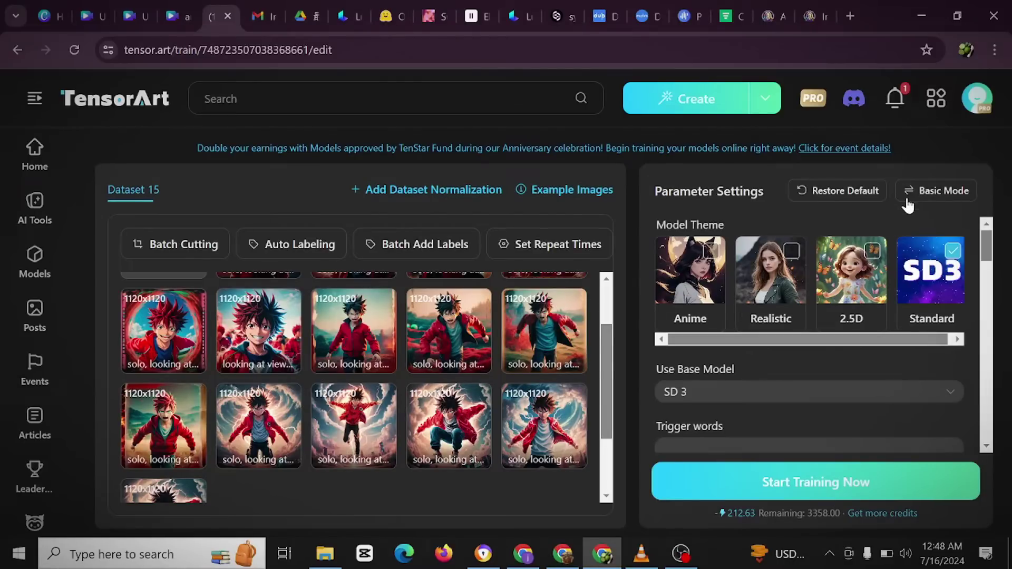
scroll(795, 371, down, 3)
scroll(785, 381, up, 3)
scroll(759, 322, down, 2)
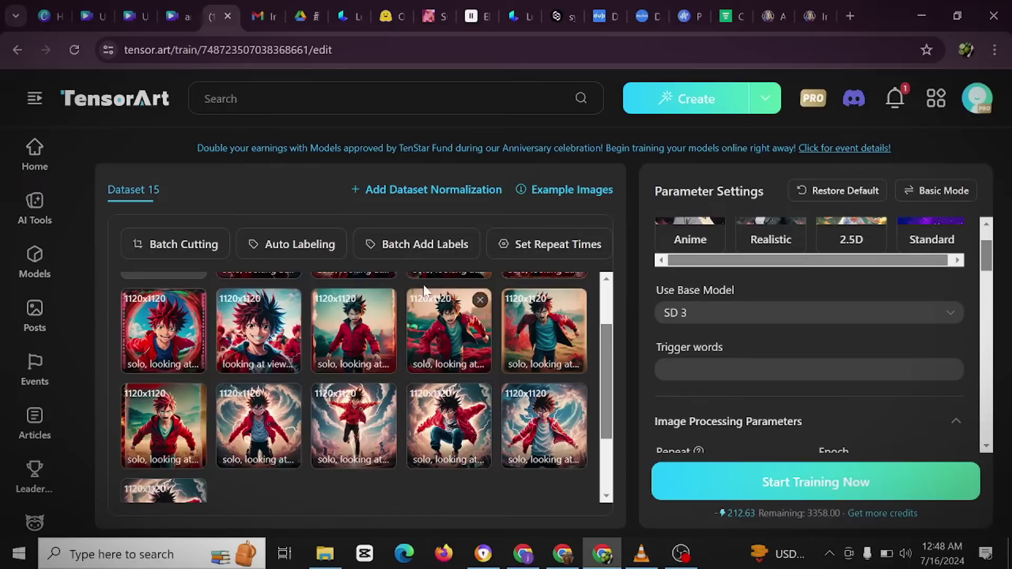
scroll(689, 321, down, 2)
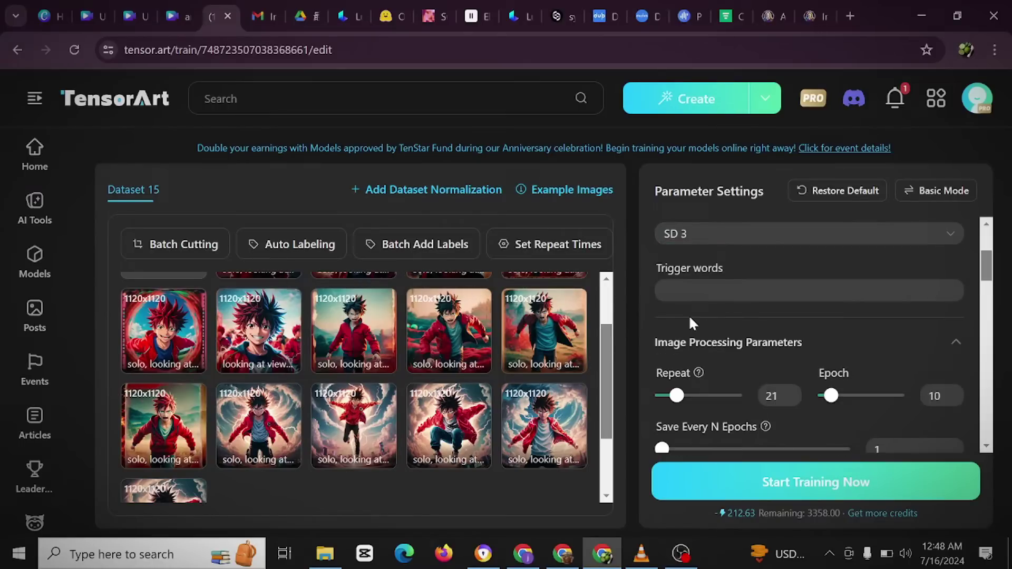
scroll(695, 316, up, 3)
scroll(709, 315, down, 3)
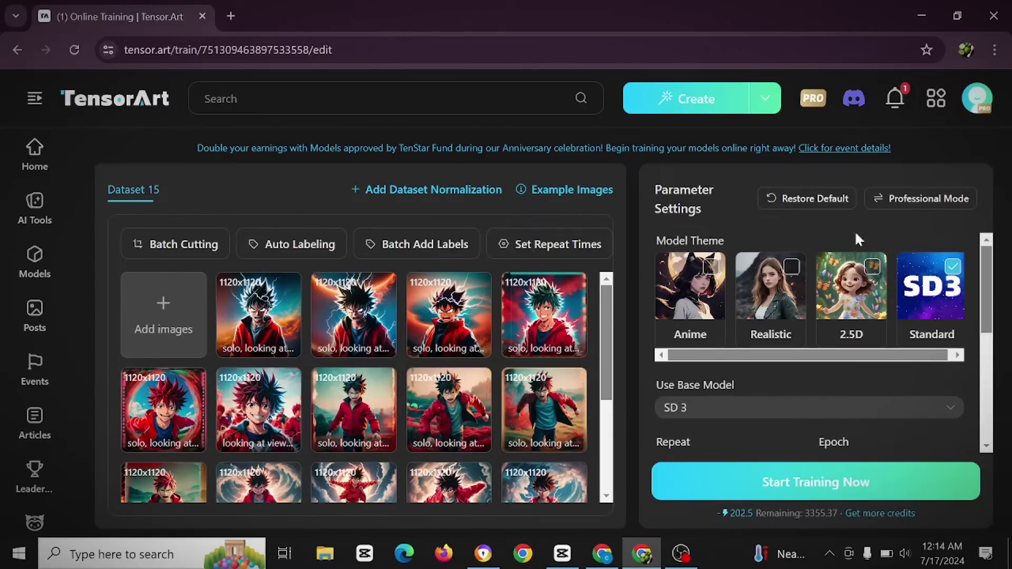
scroll(789, 308, down, 3)
scroll(775, 348, up, 3)
scroll(738, 297, down, 5)
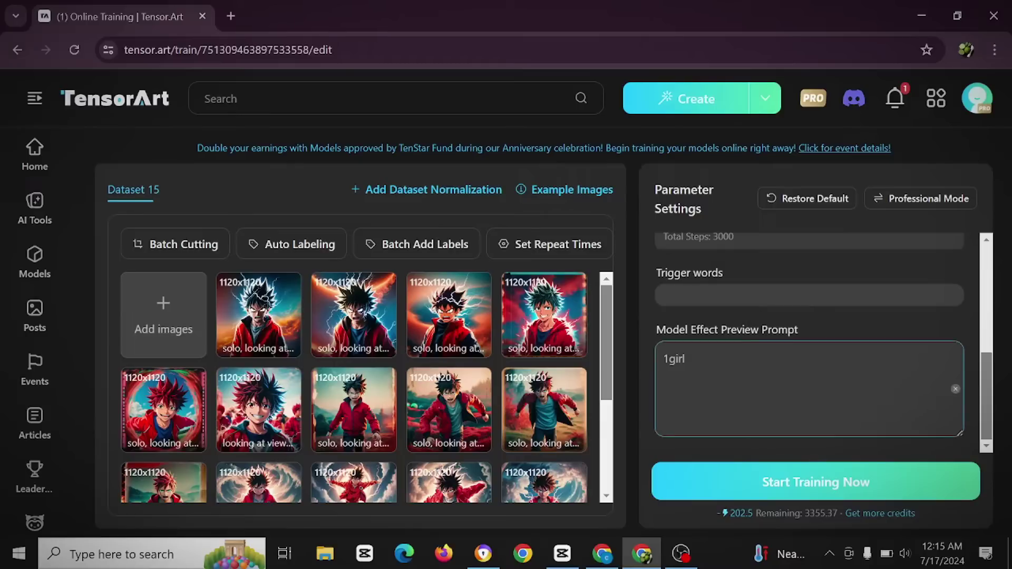
Start training the LoRA and browse the anime-boy preview images of all ten epochs
click(782, 483)
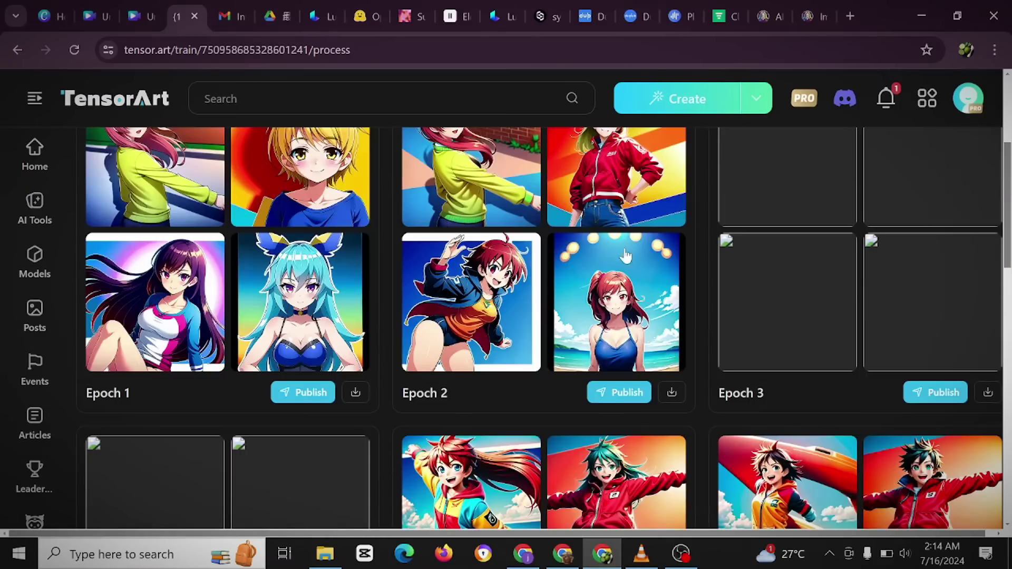
scroll(608, 271, up, 5)
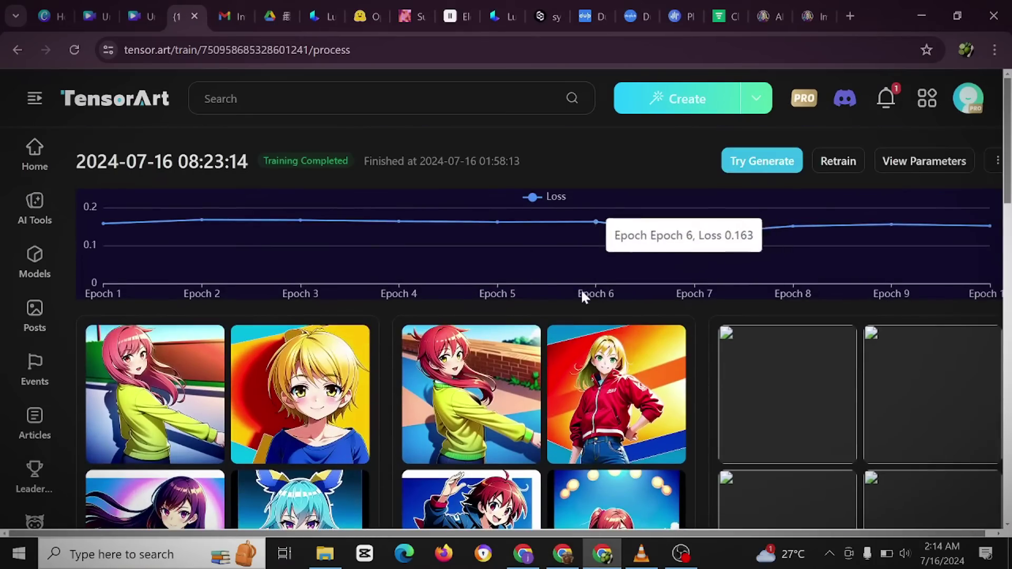
scroll(580, 289, down, 3)
scroll(542, 327, down, 13)
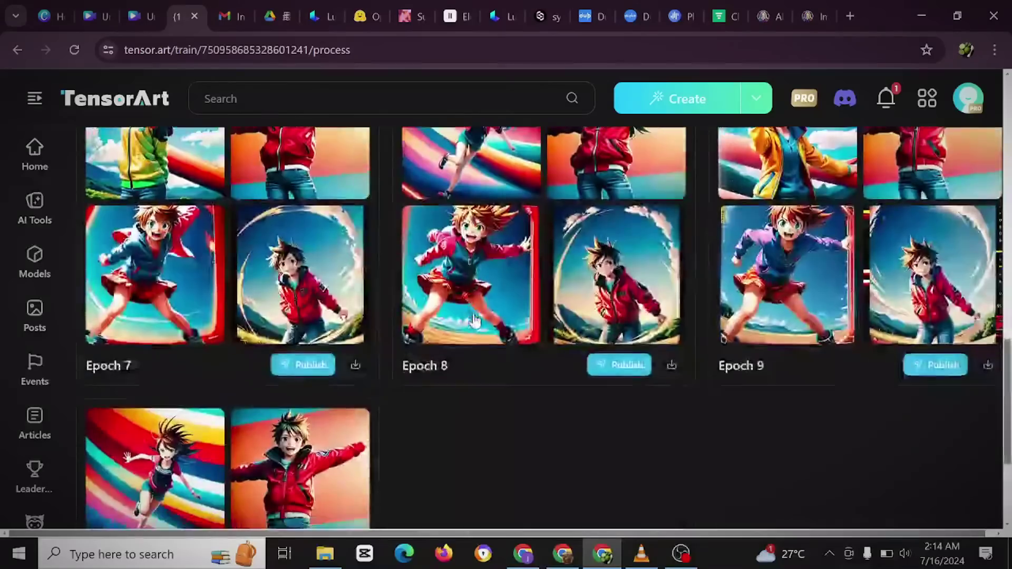
scroll(106, 391, up, 13)
scroll(106, 391, down, 2)
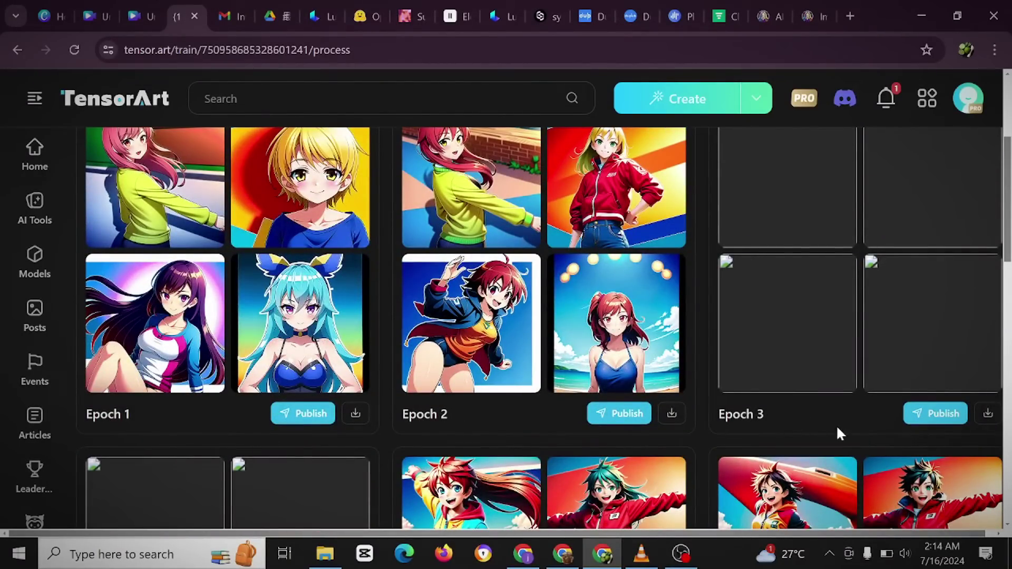
scroll(671, 423, down, 14)
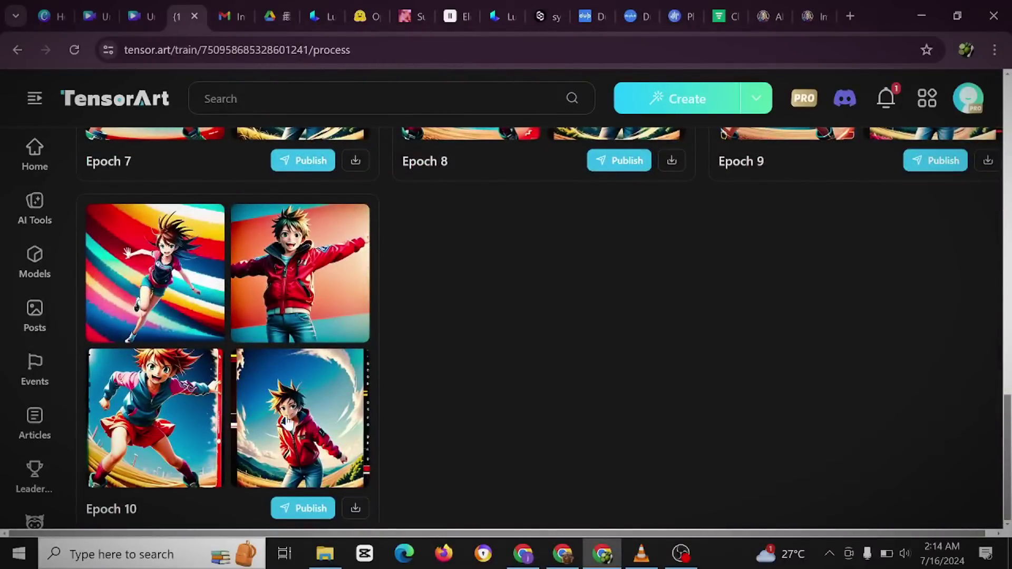
scroll(286, 412, up, 10)
scroll(278, 395, down, 7)
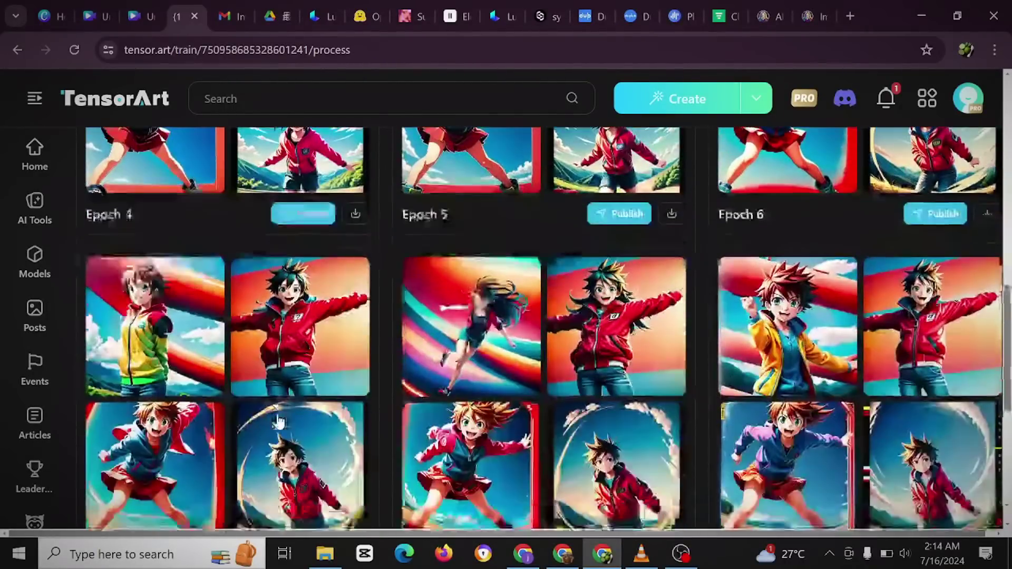
scroll(454, 360, up, 9)
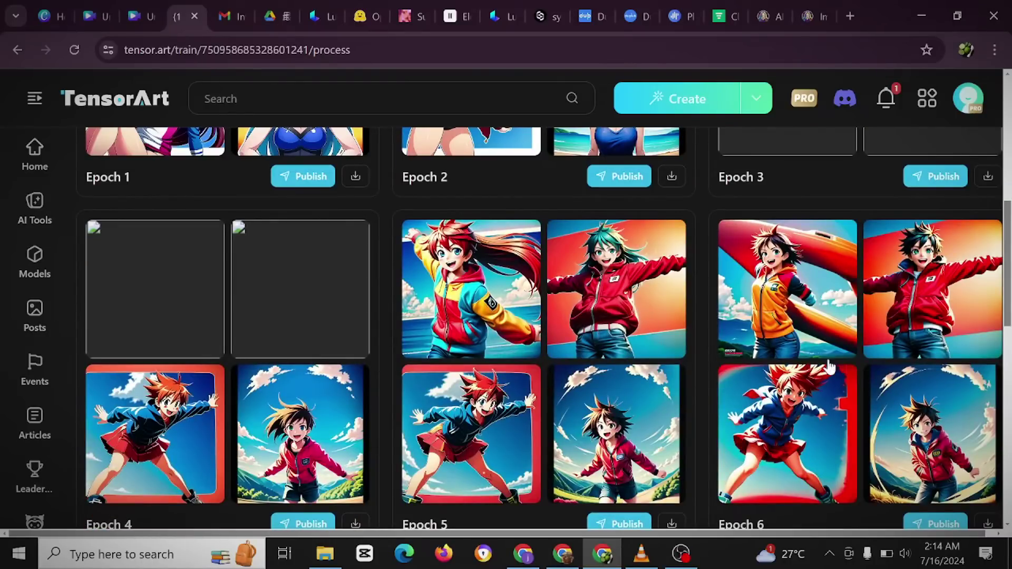
scroll(643, 340, down, 7)
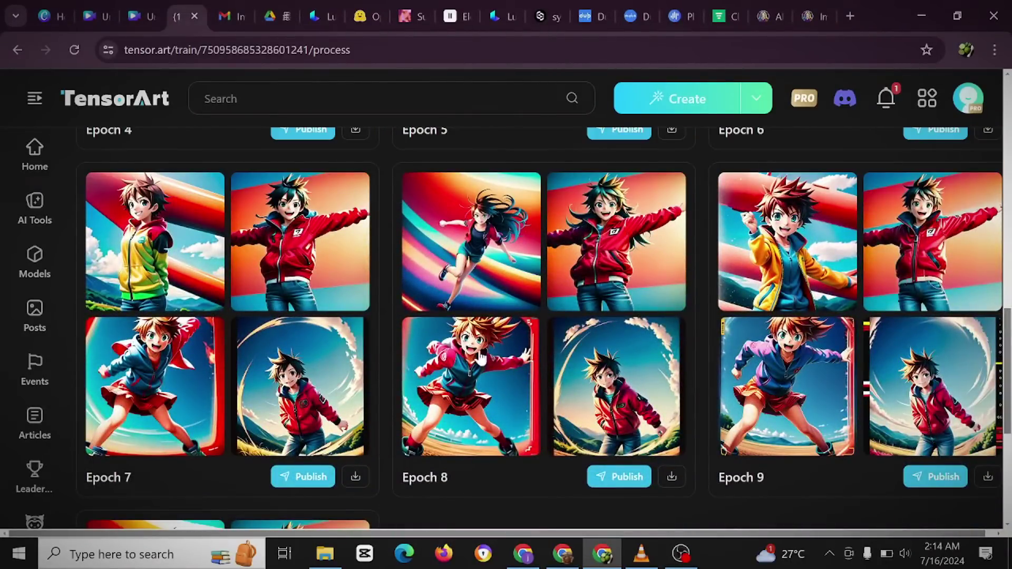
Publish the Epoch 8 model into a new project named 'Kunta kid'
click(621, 477)
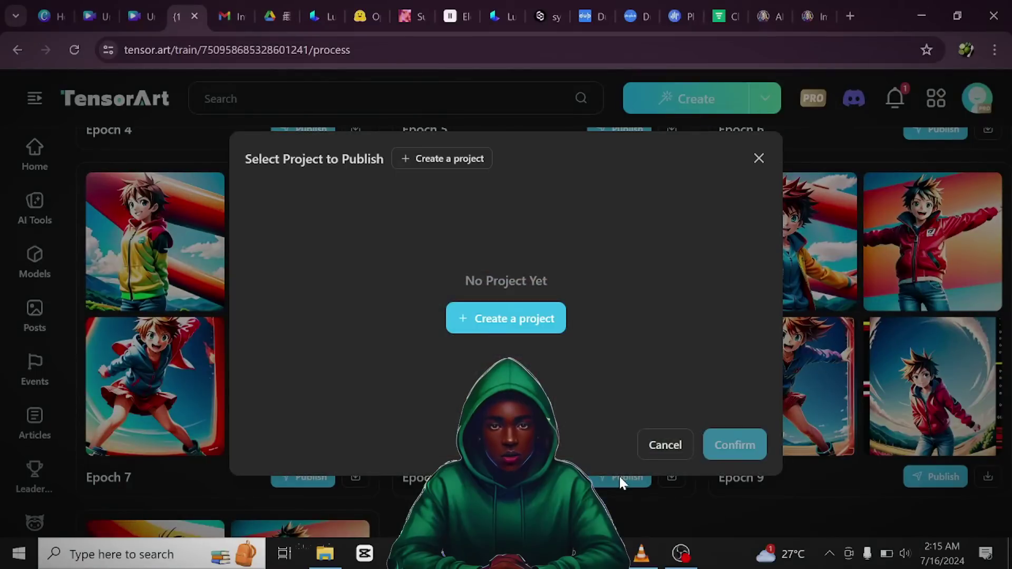
click(508, 321)
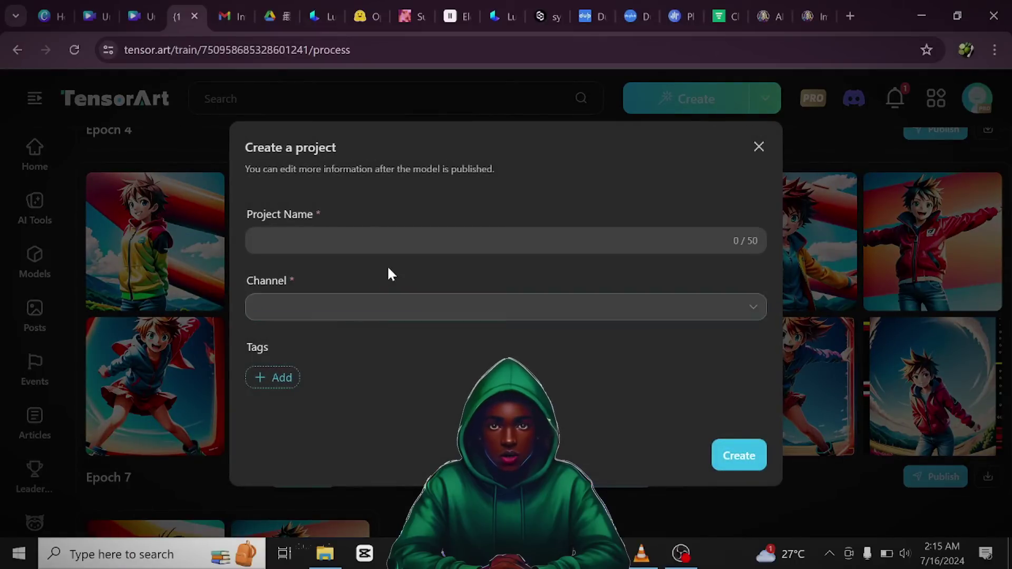
click(390, 241)
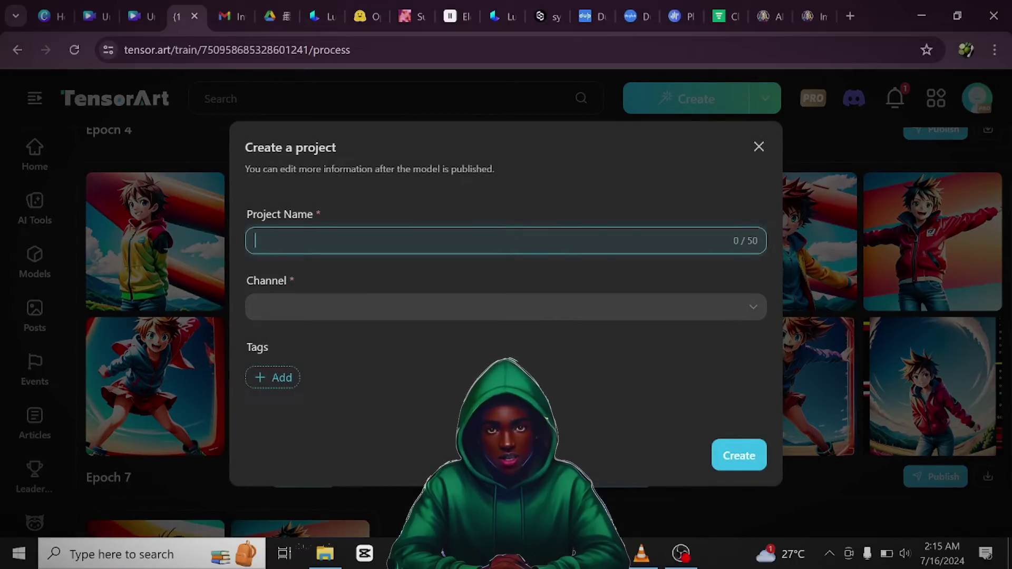
text(Ku)
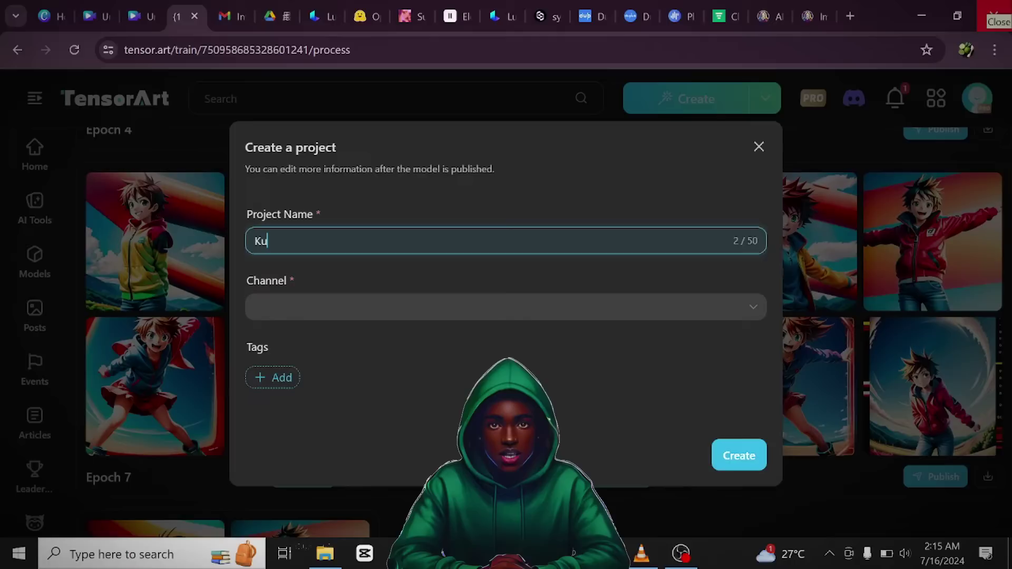
text(nta k)
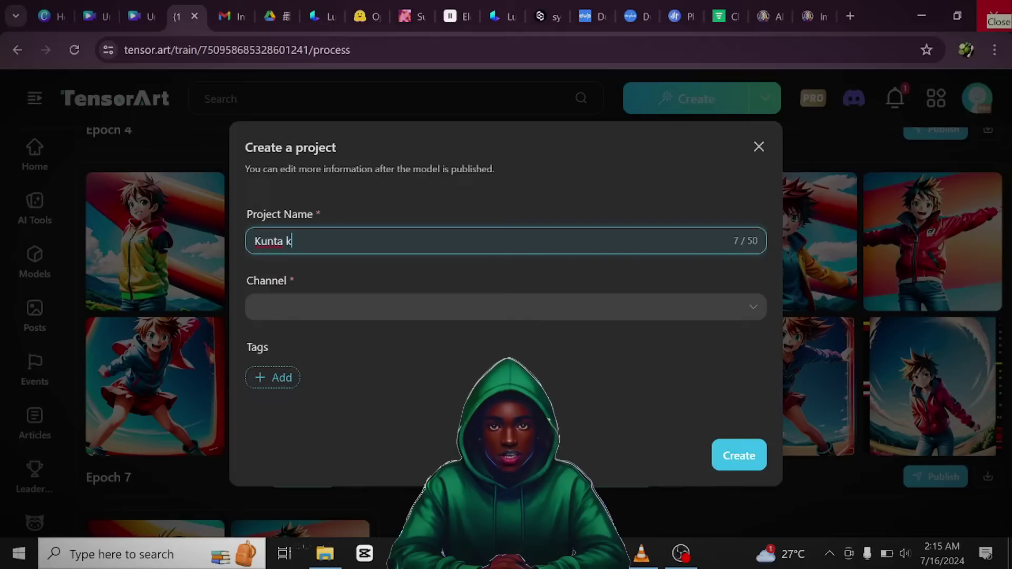
text(id)
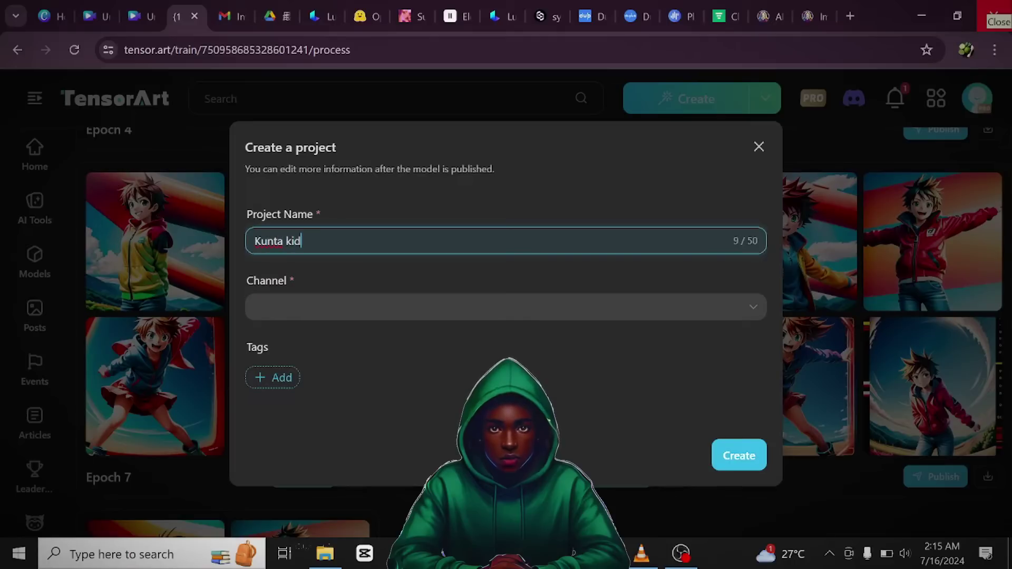
Set the project's channel to Anime
click(605, 306)
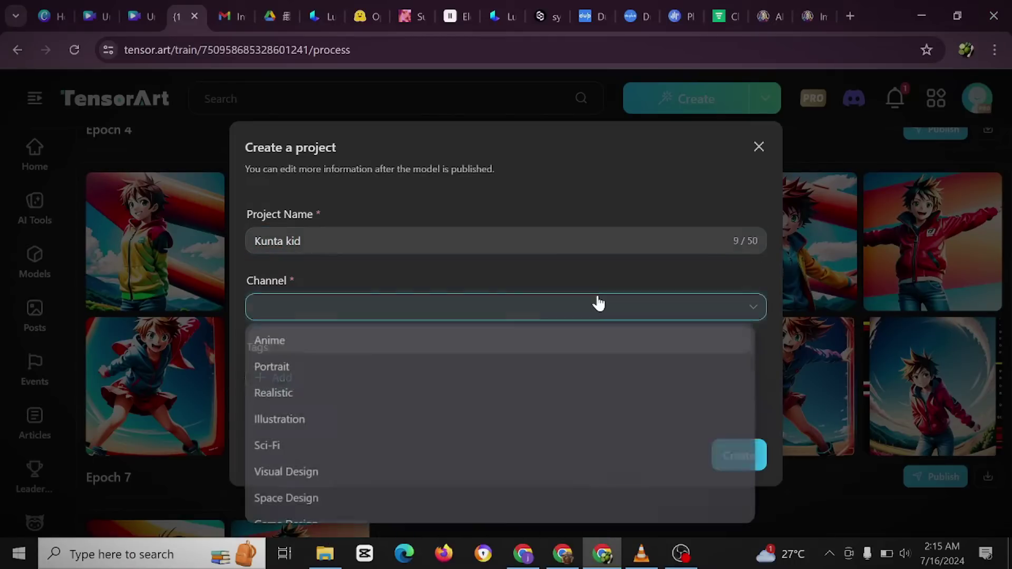
scroll(306, 390, down, 1)
scroll(304, 364, up, 1)
click(304, 344)
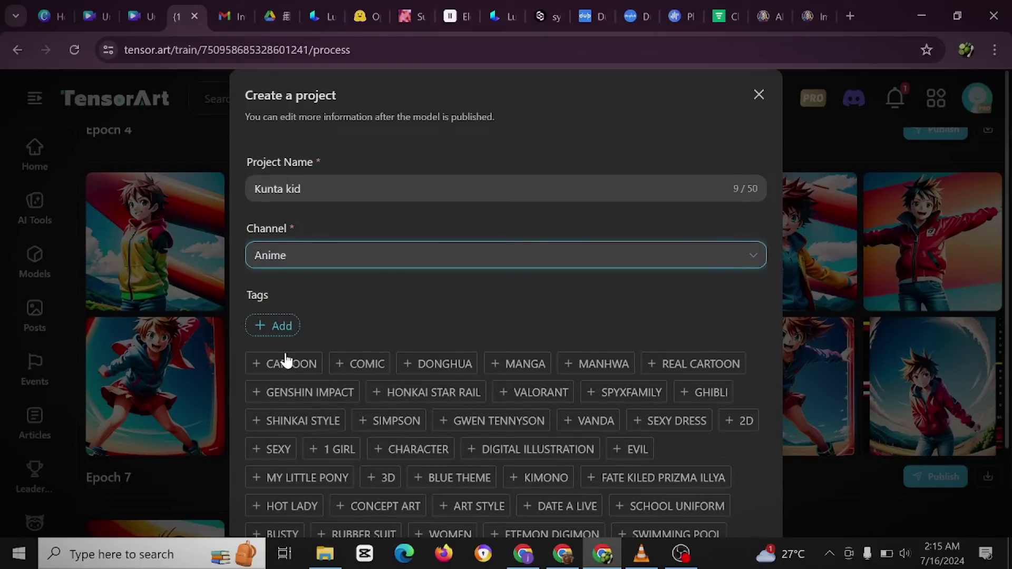
Tag the project CARTOON, COMIC, REAL CARTOON, 2D and 3D, and create it
click(285, 365)
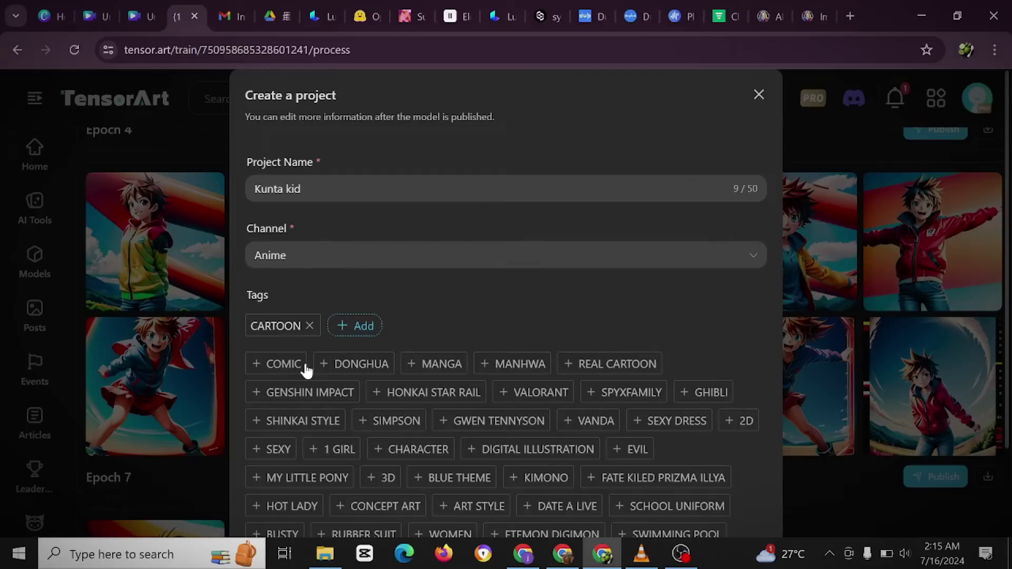
click(290, 368)
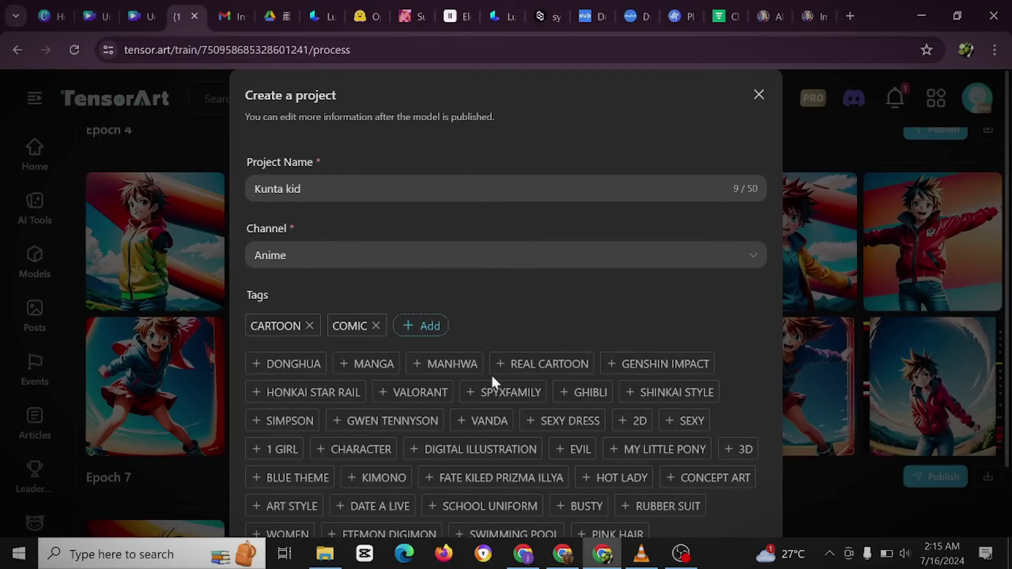
click(550, 368)
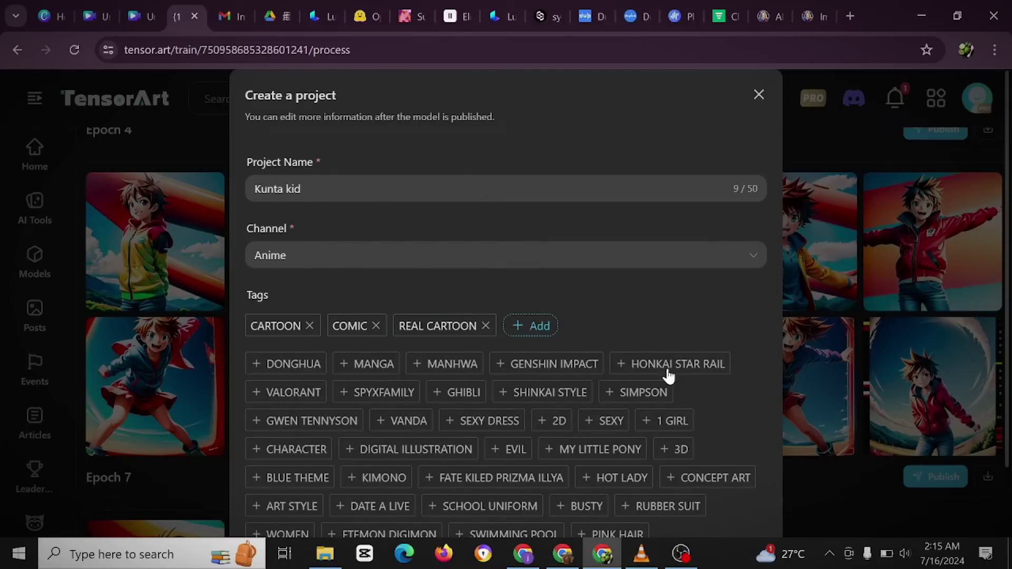
scroll(337, 404, down, 2)
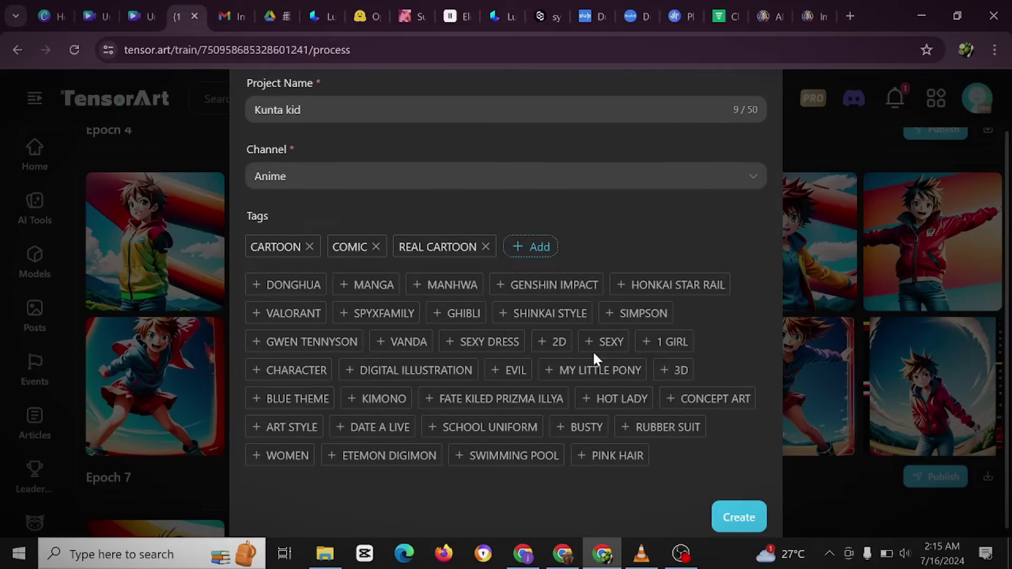
click(554, 342)
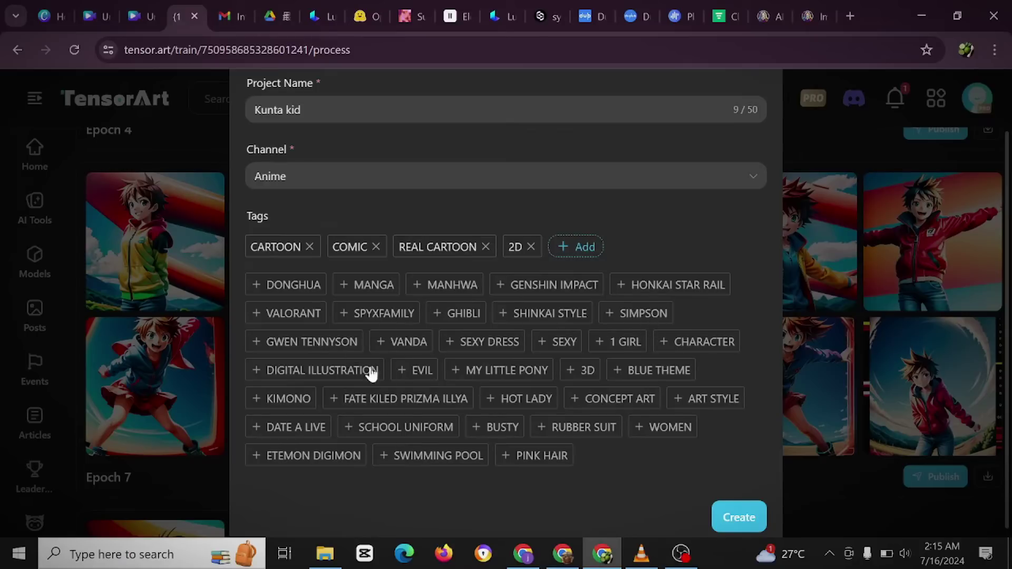
click(583, 370)
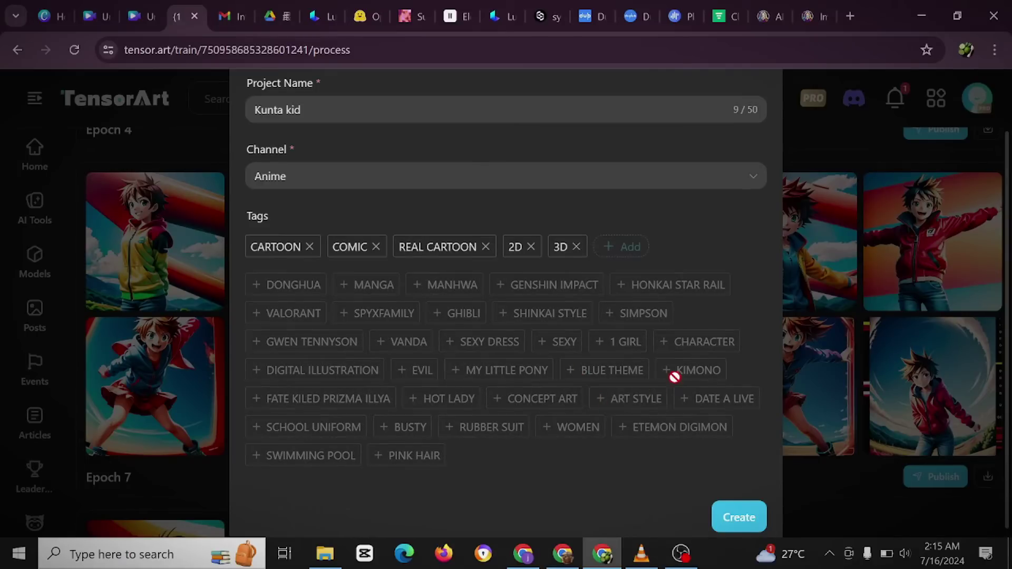
scroll(580, 237, up, 1)
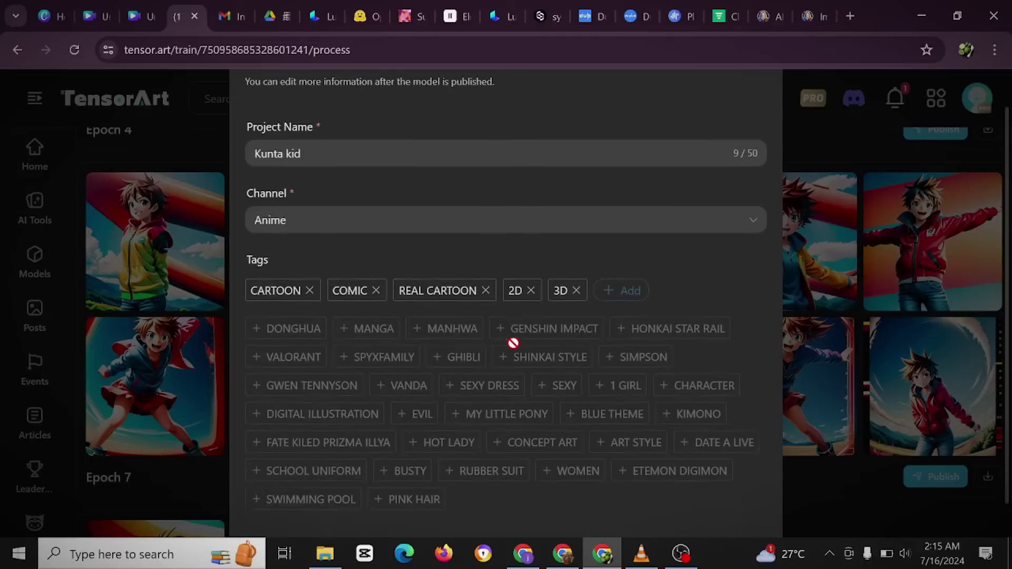
scroll(514, 217, down, 1)
scroll(513, 220, up, 2)
scroll(579, 369, down, 2)
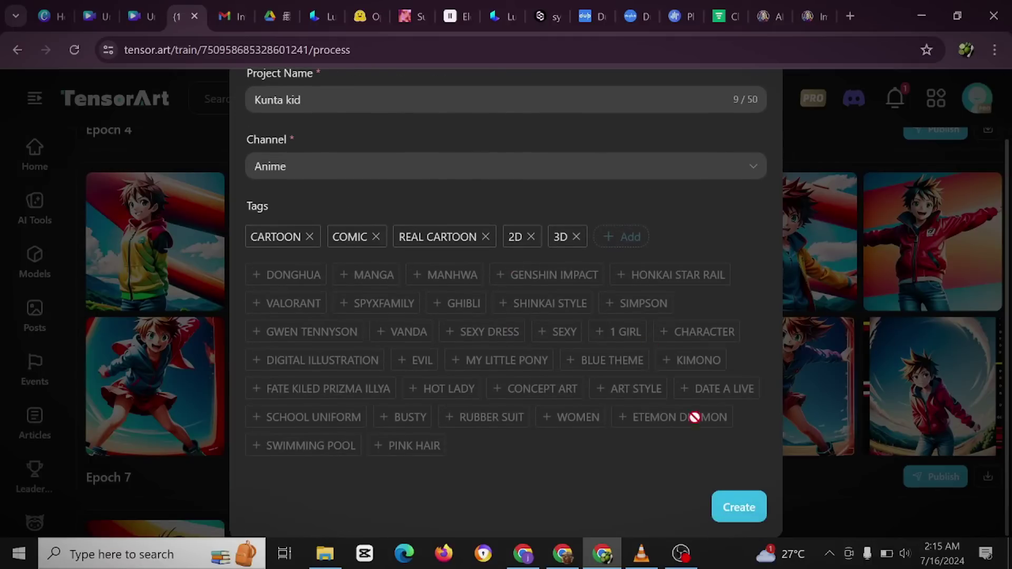
click(741, 509)
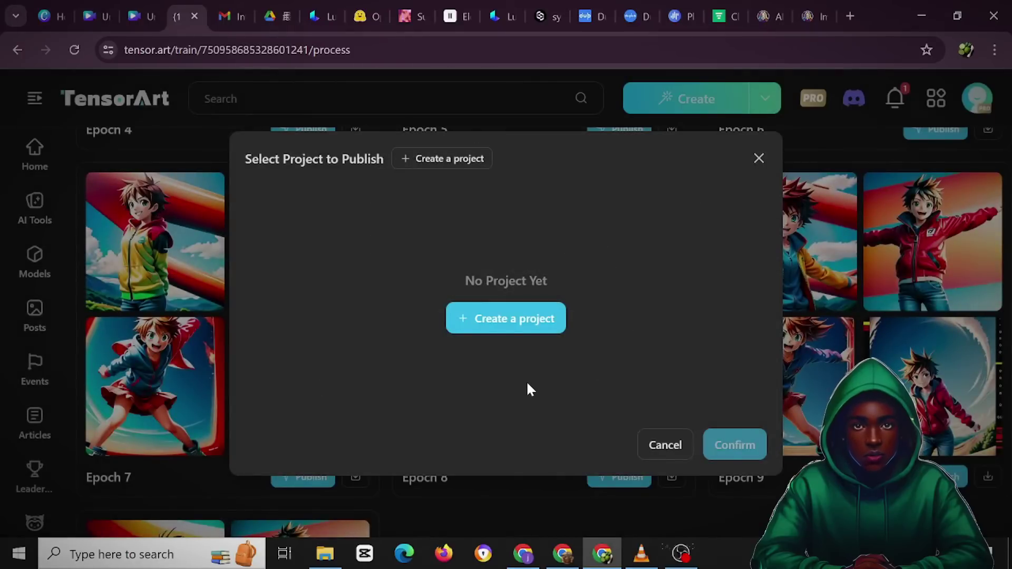
Review the model's files and showcase on Host a model, then publish with Free download checked
scroll(487, 380, down, 2)
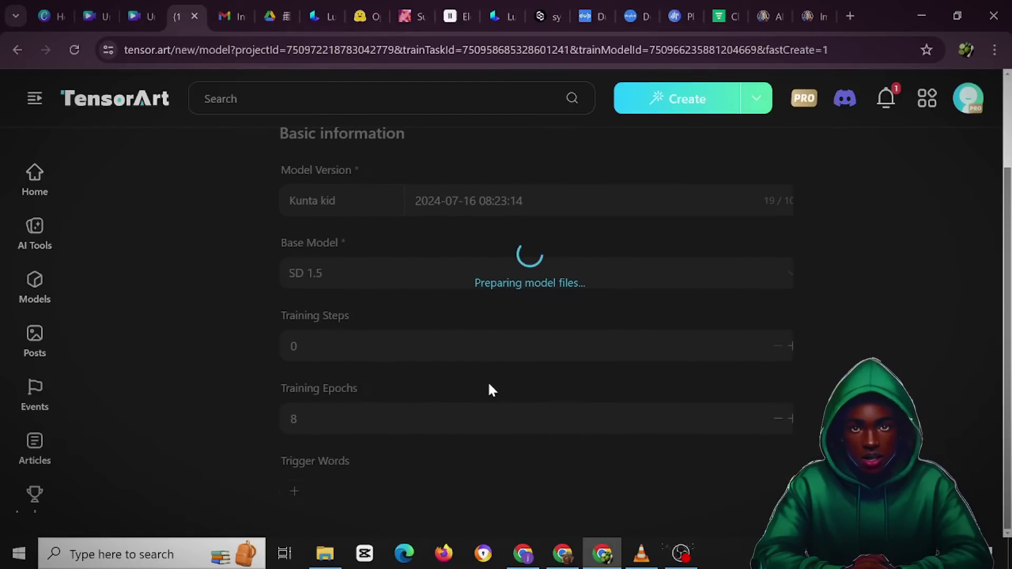
scroll(489, 387, up, 2)
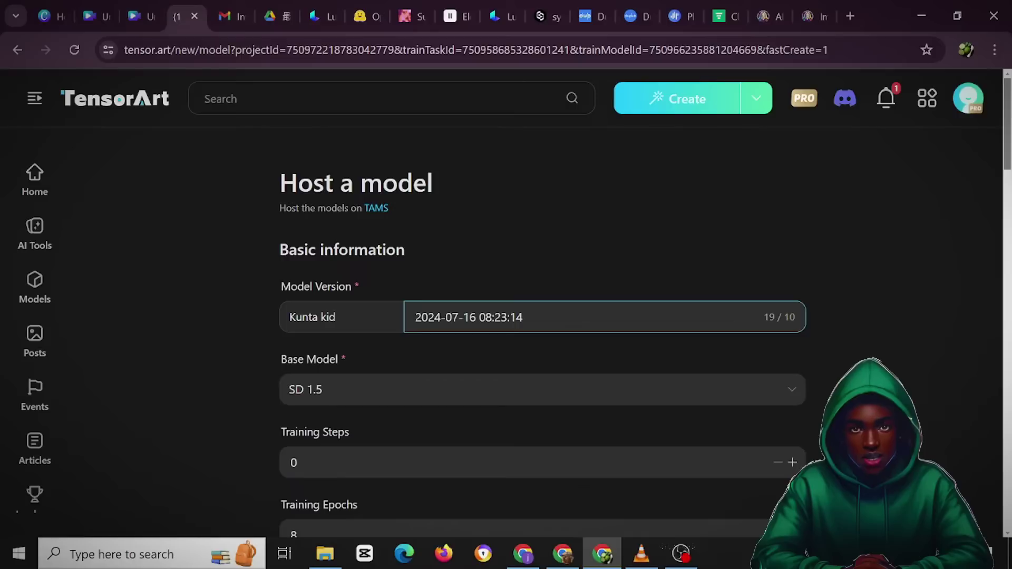
scroll(456, 341, down, 2)
scroll(457, 345, down, 1)
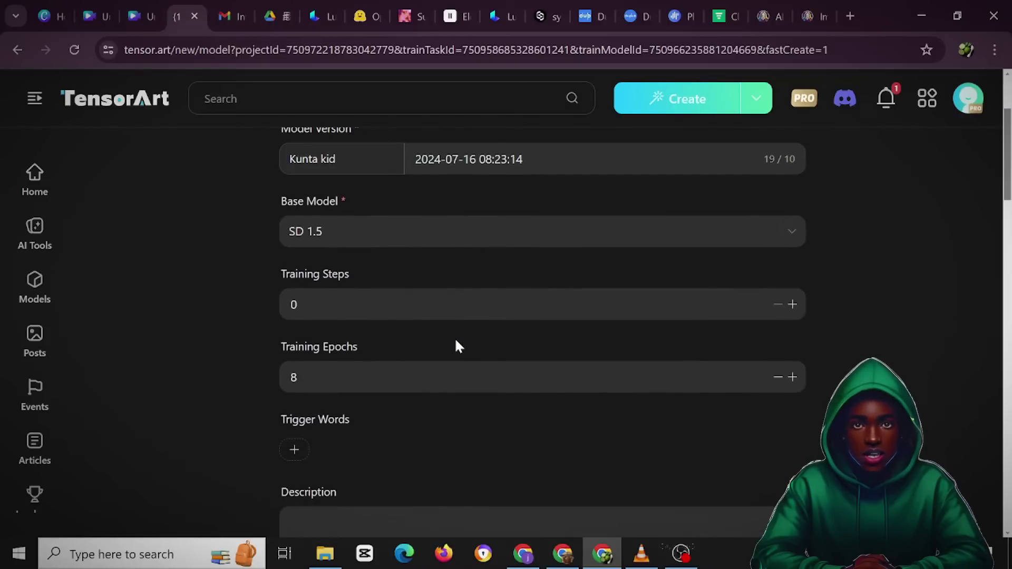
scroll(455, 352, down, 3)
scroll(452, 359, up, 3)
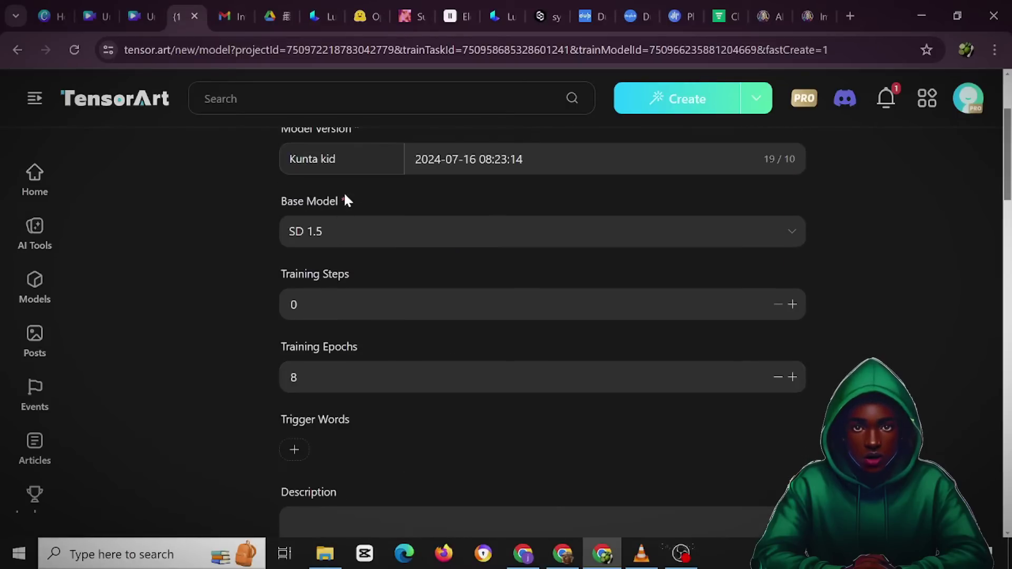
scroll(395, 337, down, 3)
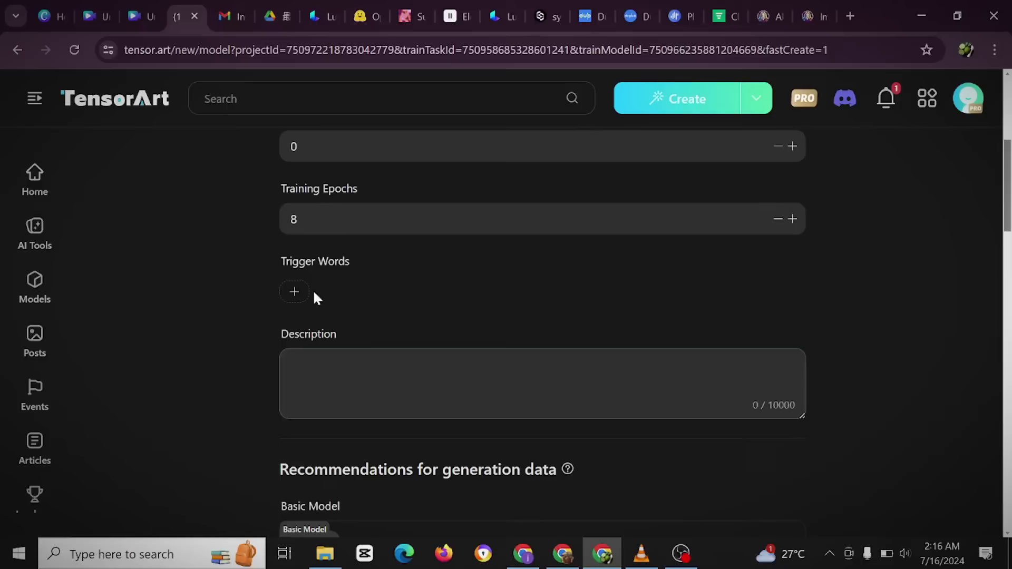
scroll(316, 386, down, 5)
scroll(485, 410, down, 10)
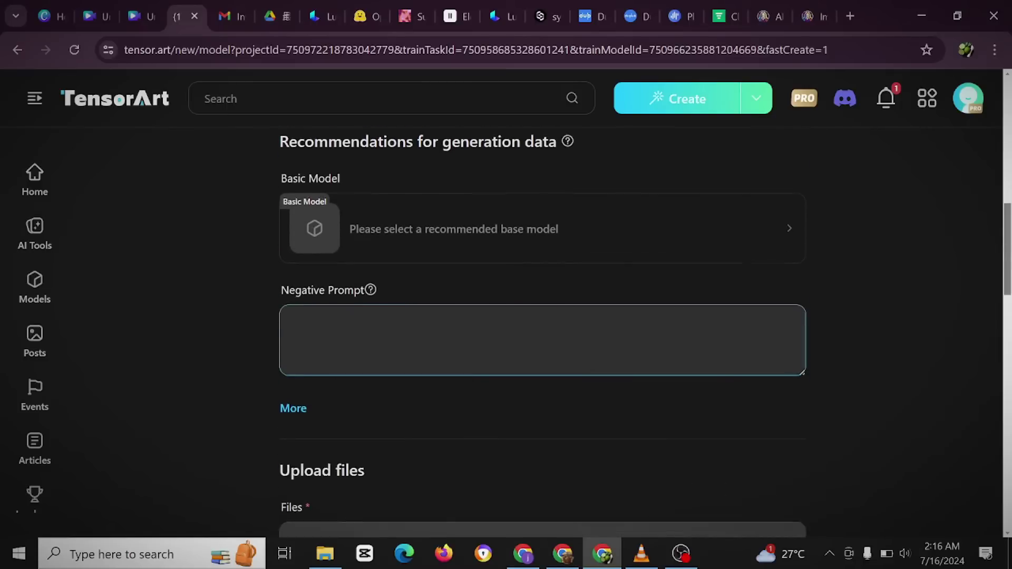
scroll(488, 411, up, 8)
scroll(489, 420, down, 8)
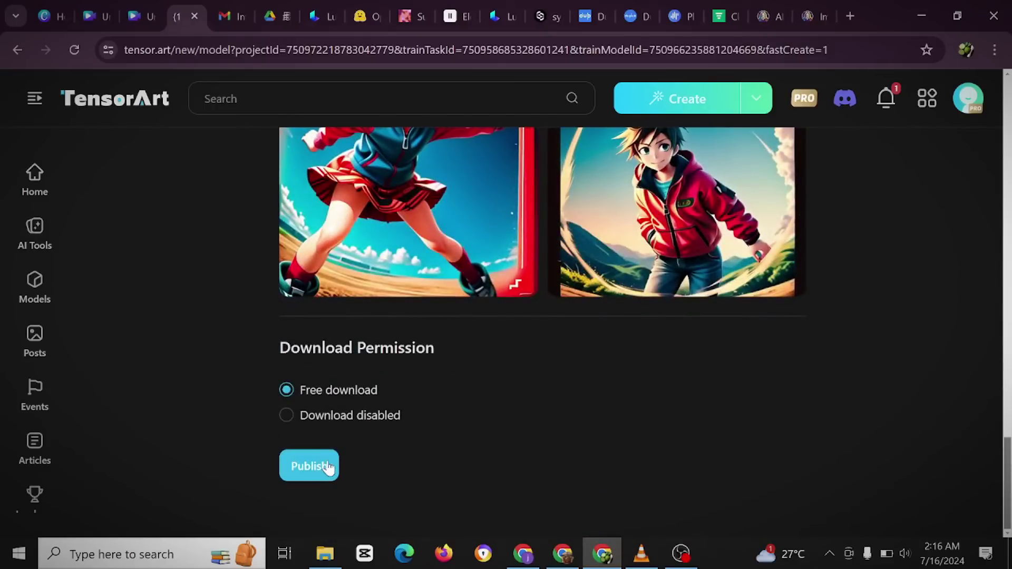
click(312, 466)
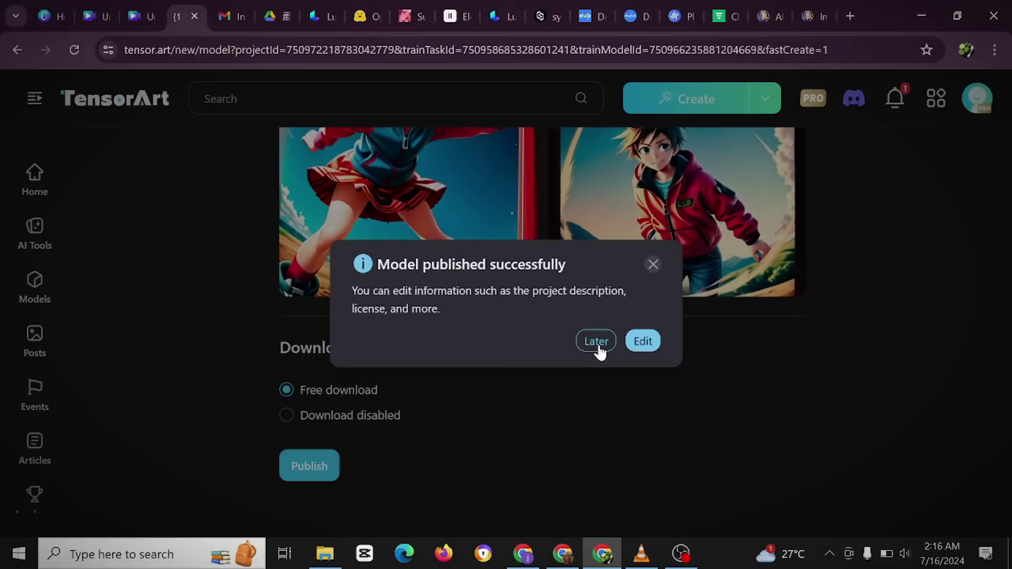
Choose Later on the success notice and highlight the upload date and SD 1.5 base model
click(596, 342)
scroll(372, 396, down, 10)
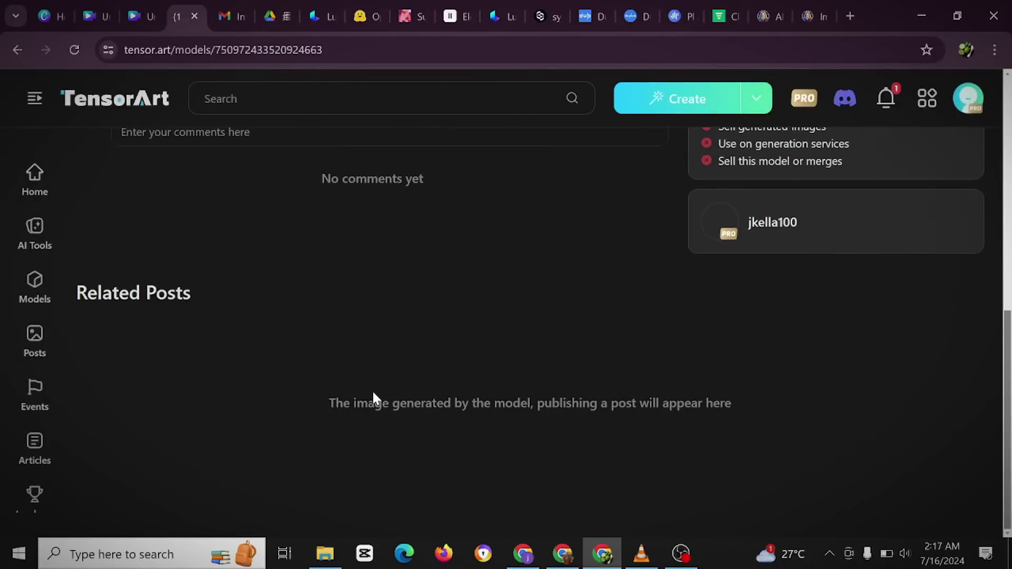
scroll(374, 396, up, 5)
scroll(206, 264, up, 3)
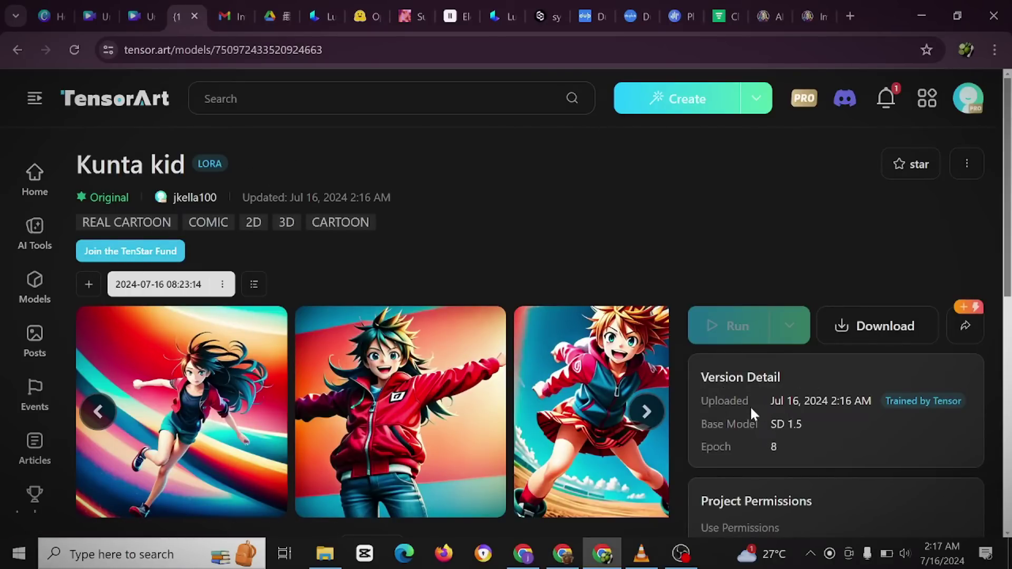
drag(750, 406, 874, 402)
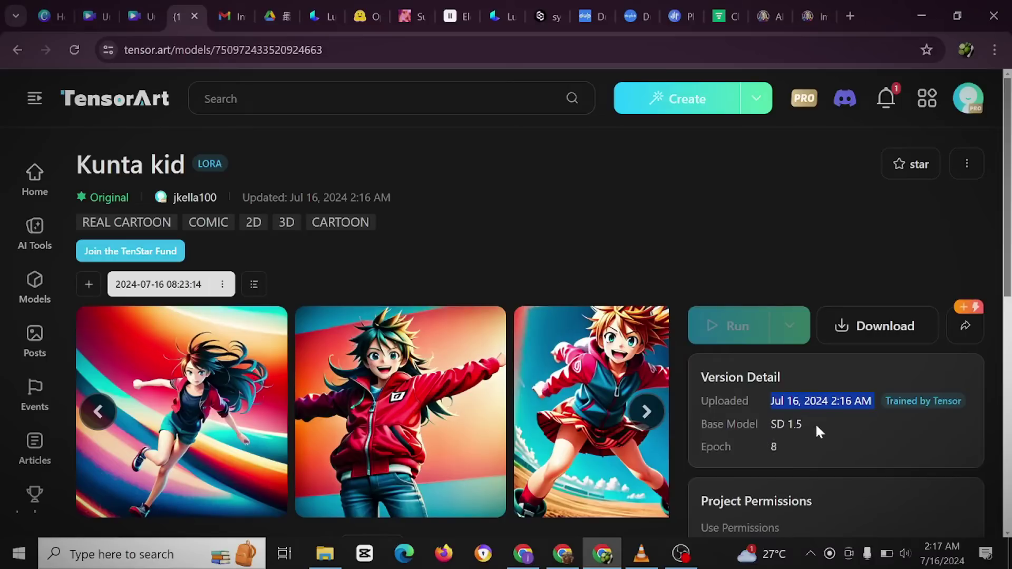
drag(813, 429, 725, 448)
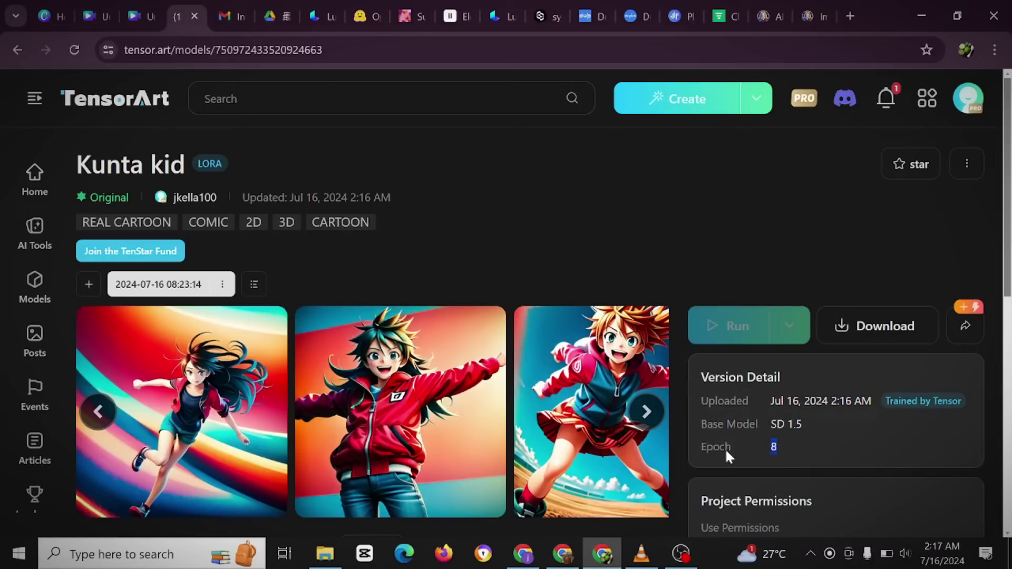
Flip forward and back through the model page's sample image carousel
scroll(758, 436, down, 5)
scroll(644, 348, up, 3)
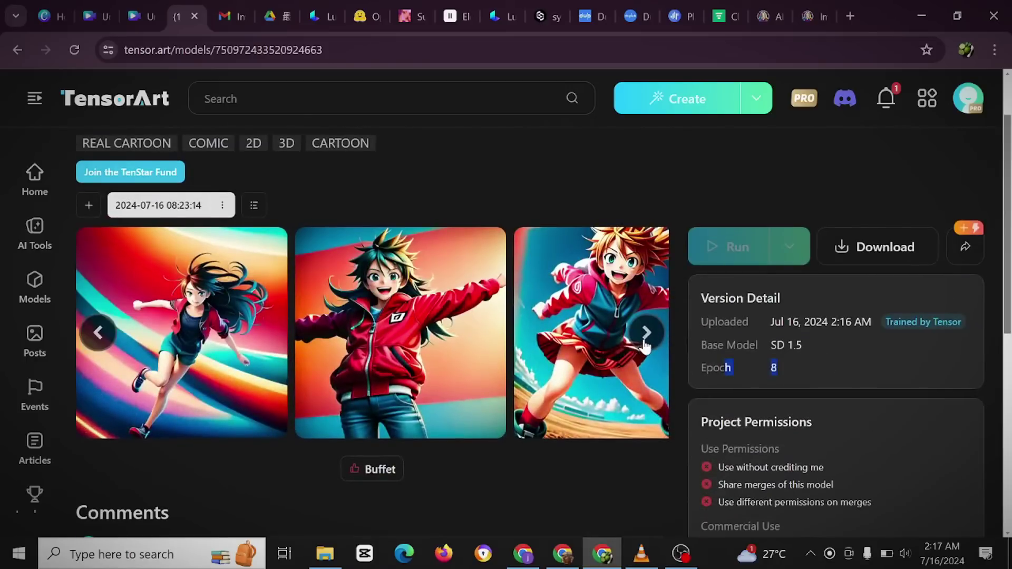
click(645, 342)
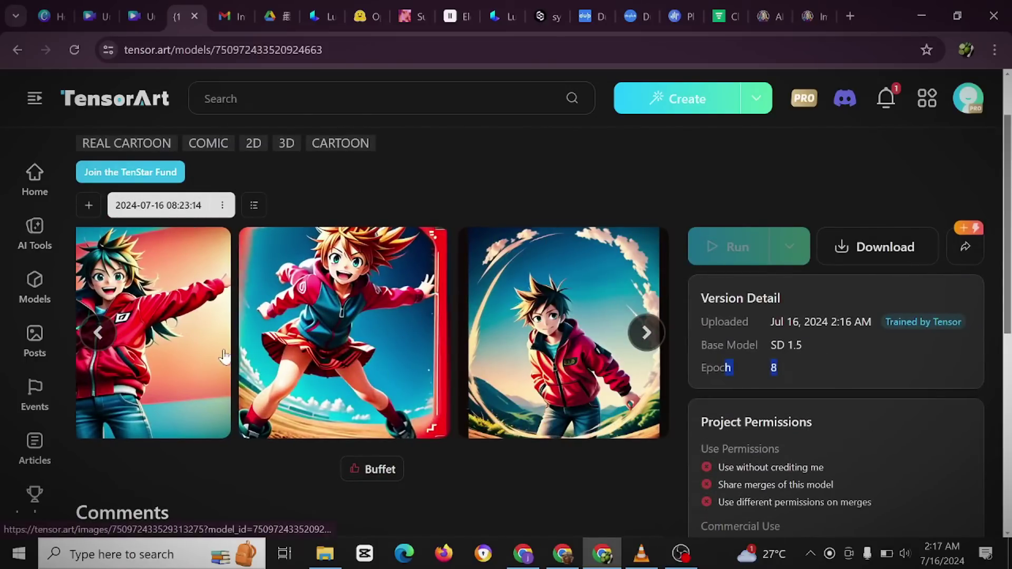
click(98, 332)
scroll(219, 364, down, 5)
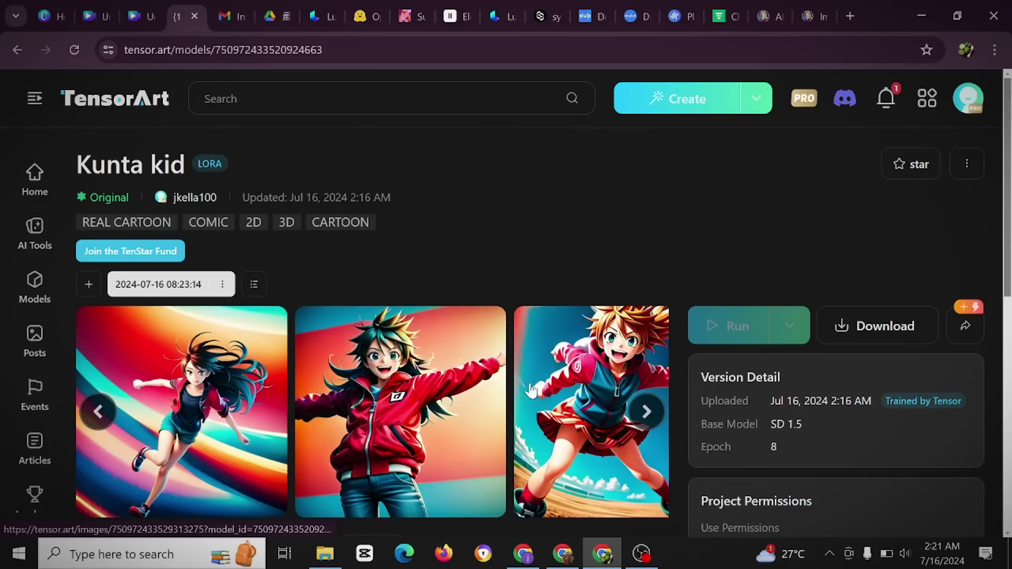
scroll(531, 388, down, 8)
scroll(530, 372, up, 10)
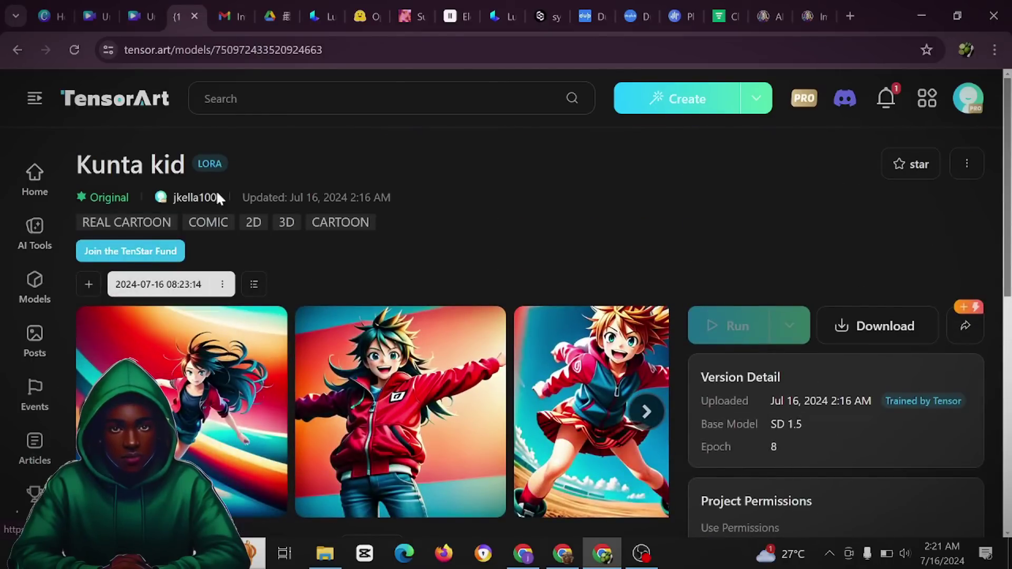
scroll(397, 240, down, 5)
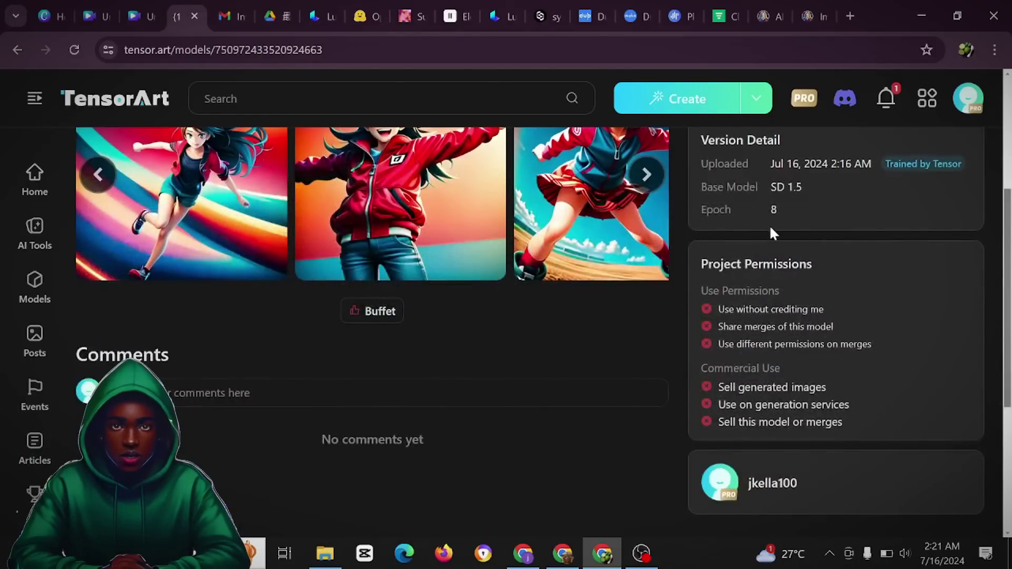
scroll(809, 200, up, 2)
scroll(838, 205, down, 3)
scroll(736, 252, up, 1)
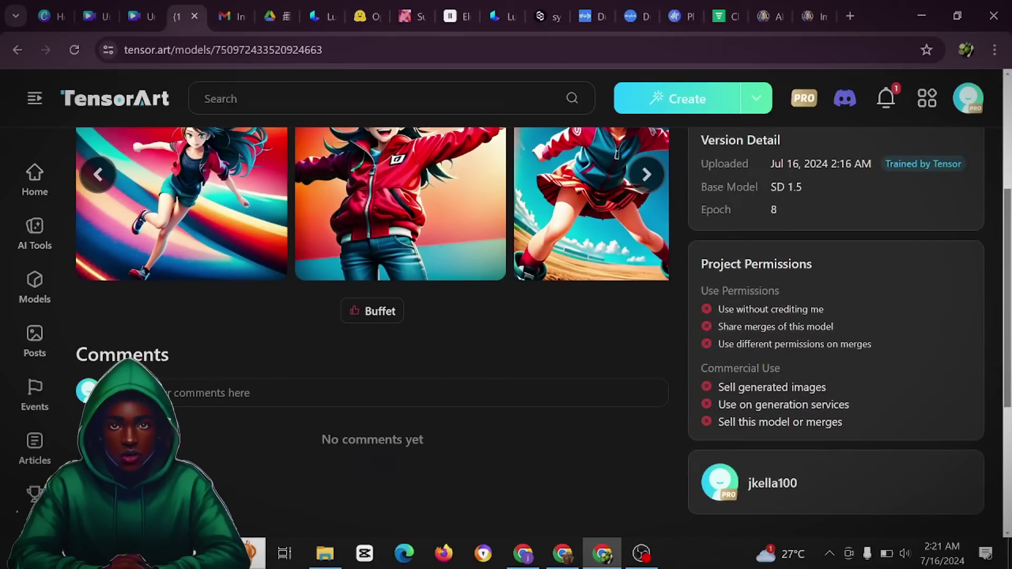
drag(835, 311, 717, 311)
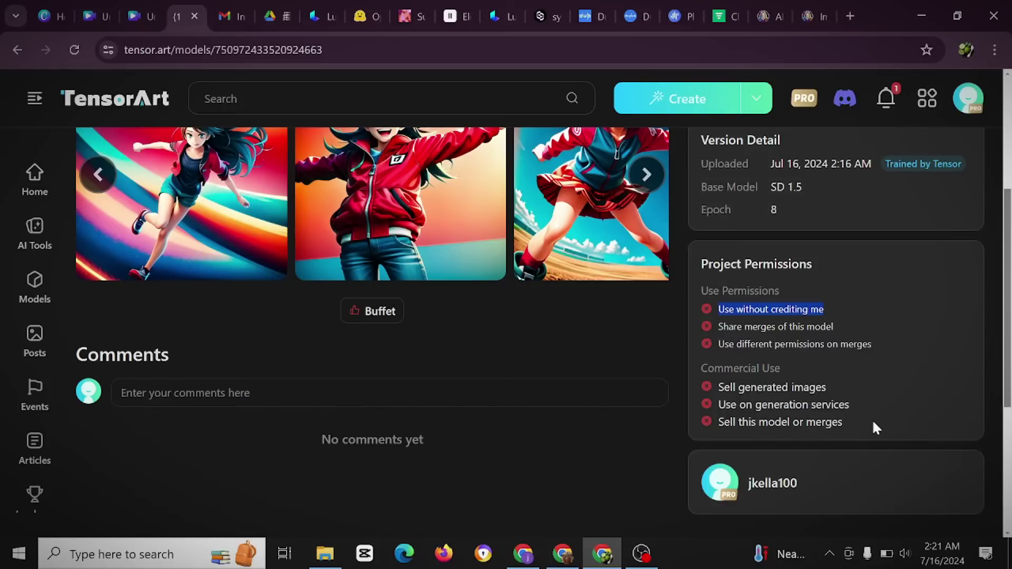
scroll(515, 390, up, 5)
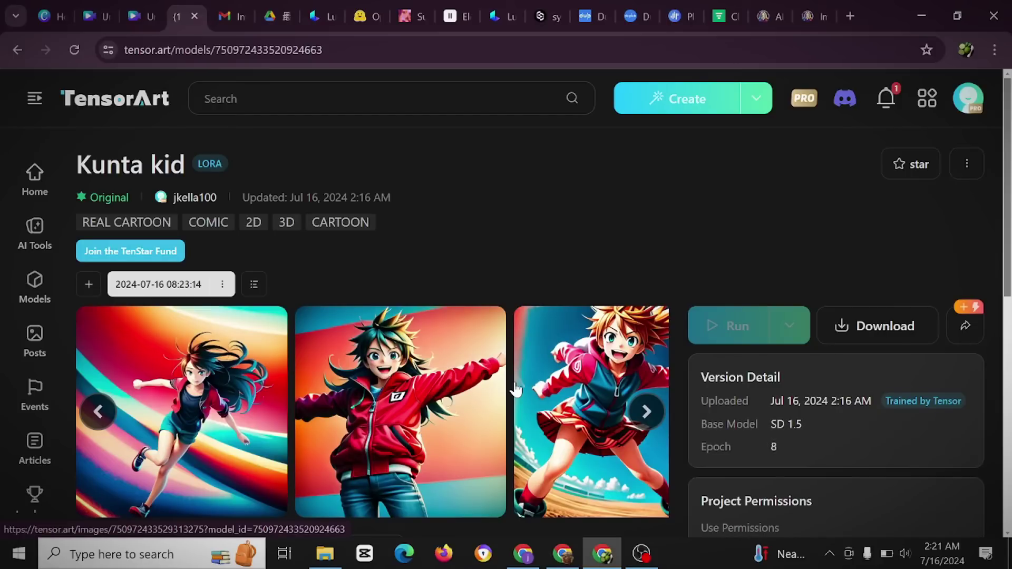
scroll(406, 398, down, 2)
scroll(412, 399, up, 2)
scroll(412, 399, down, 2)
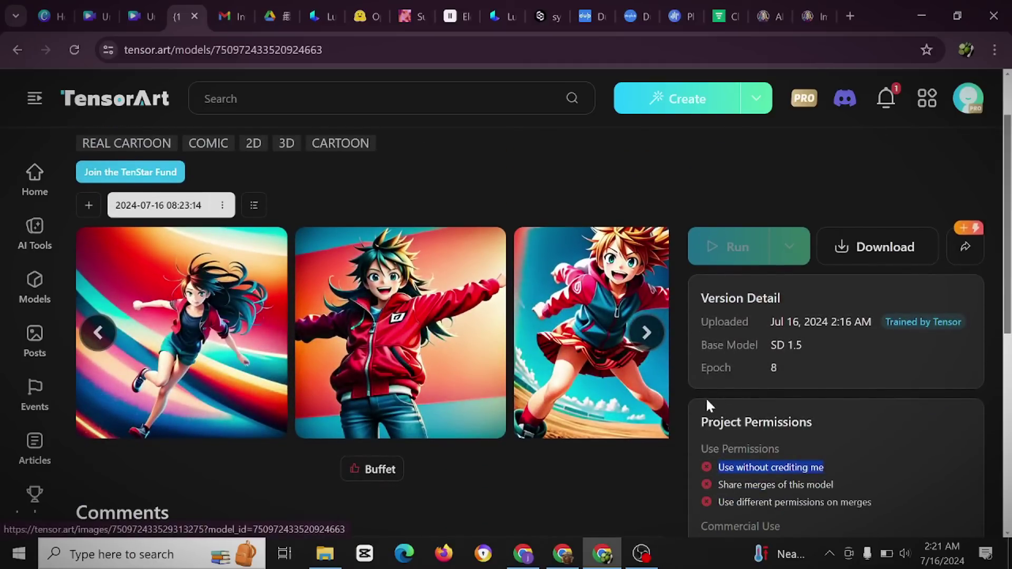